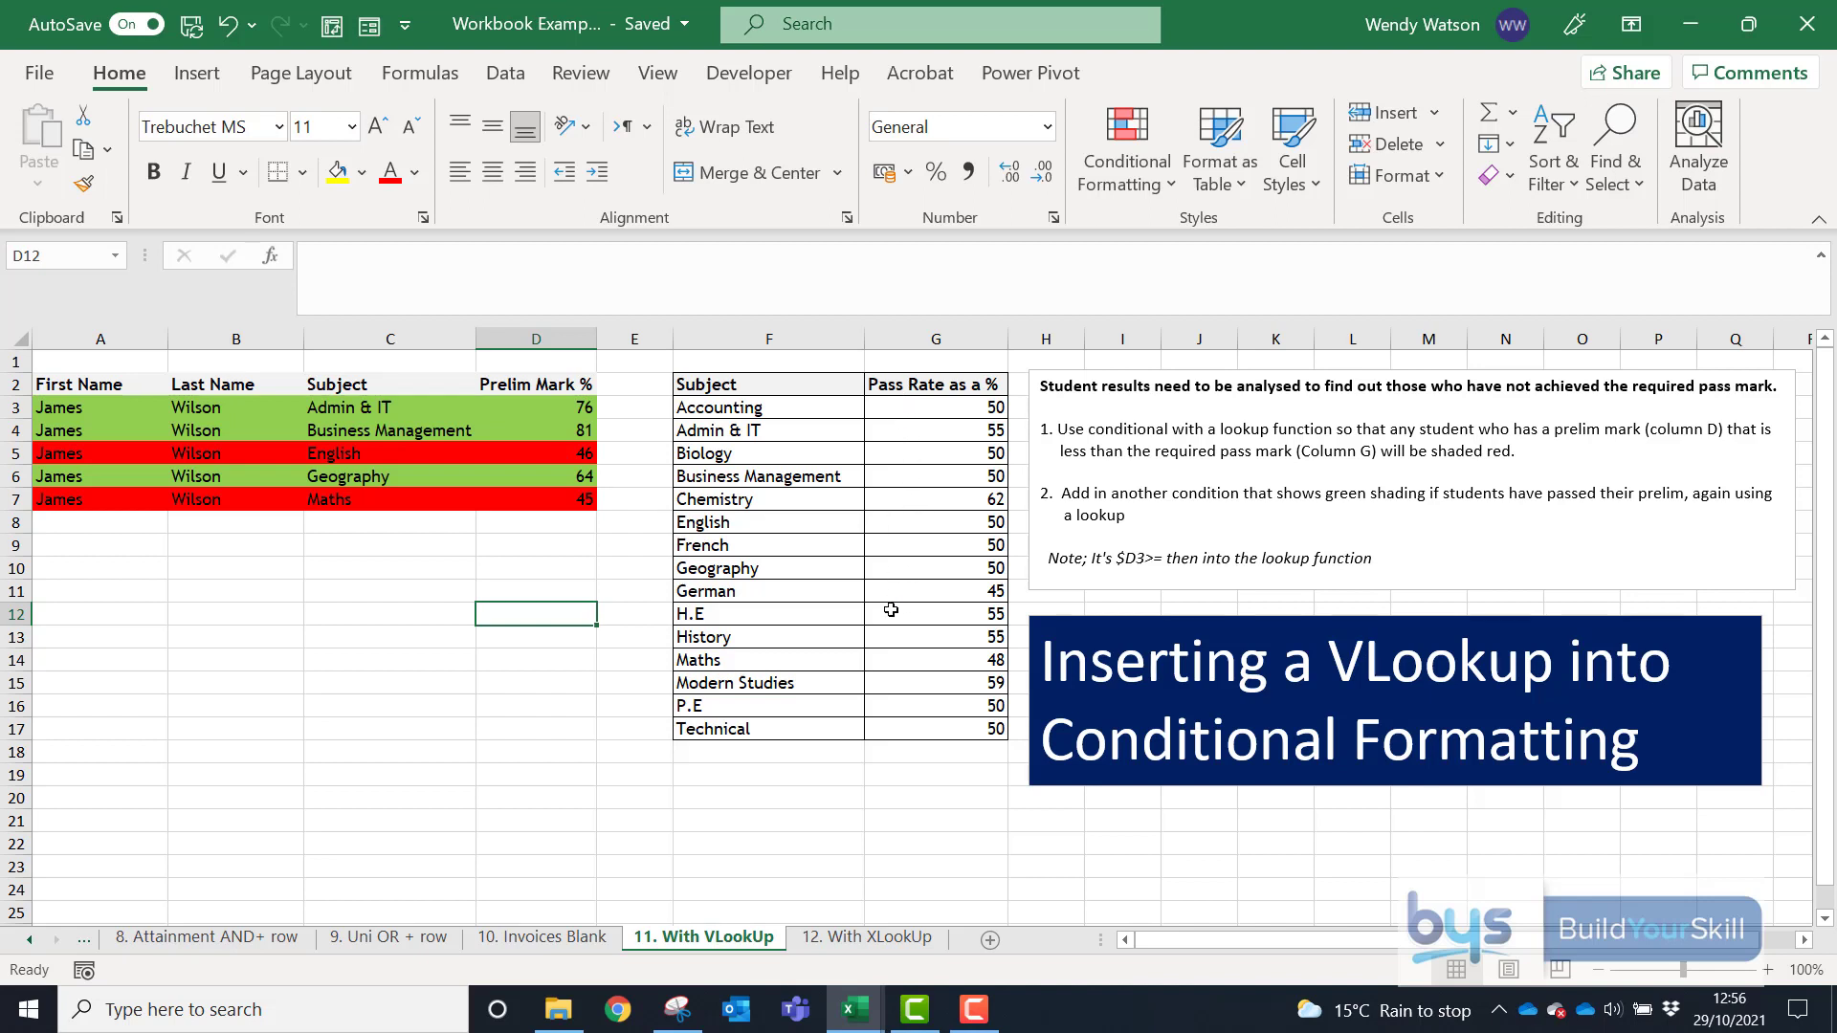
# - Change English's pass rate in G8 to 45 to test the shading
pyautogui.click(895, 522)
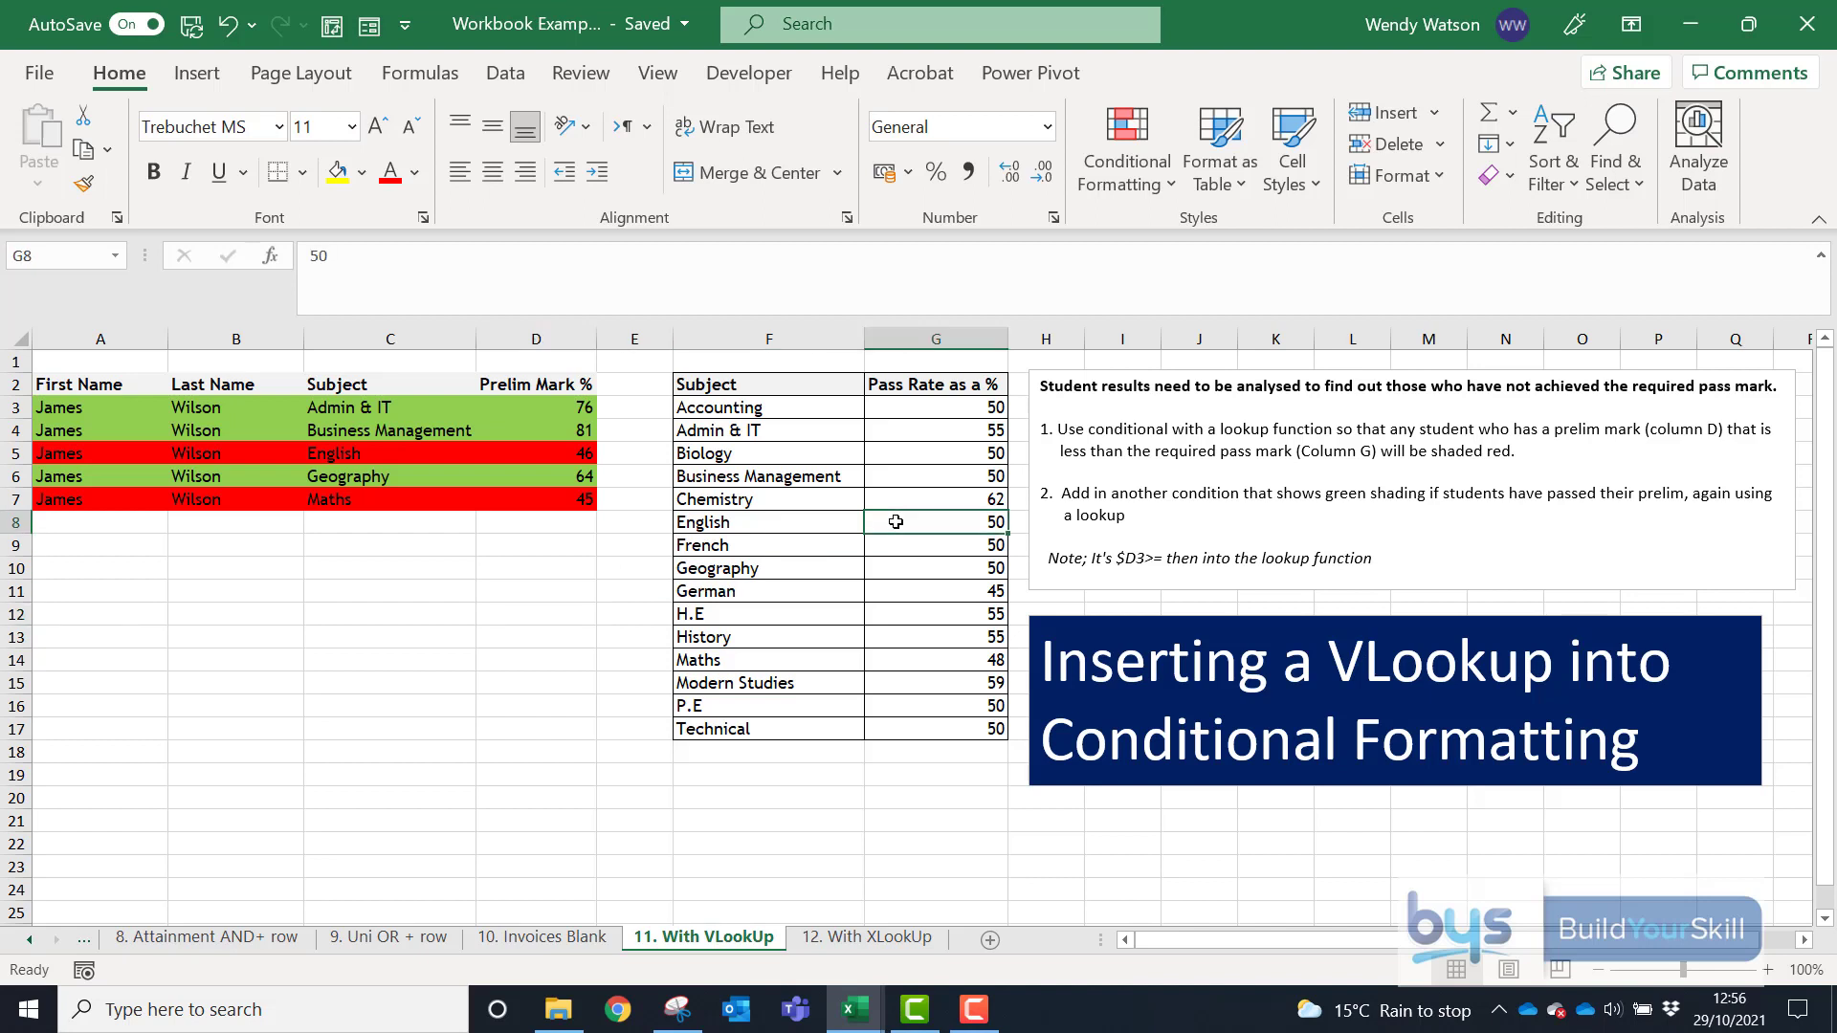
pyautogui.write('4')
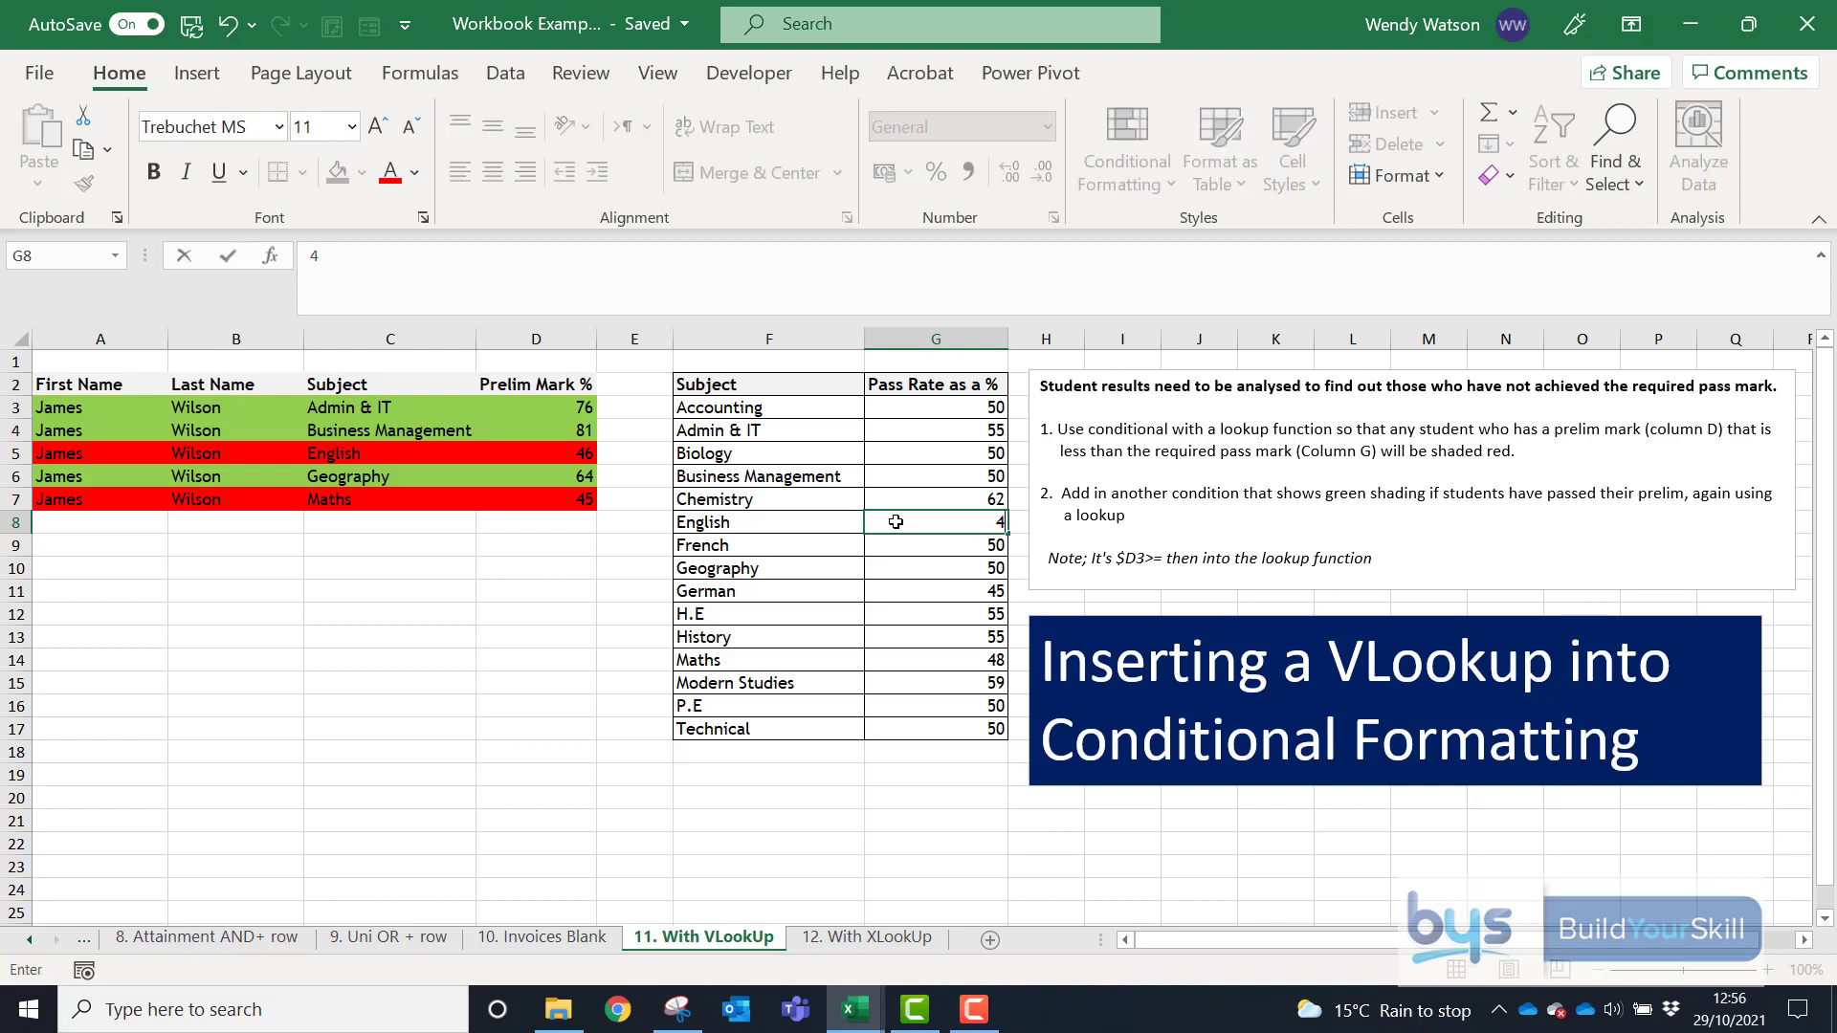
pyautogui.write('5')
pyautogui.click(621, 609)
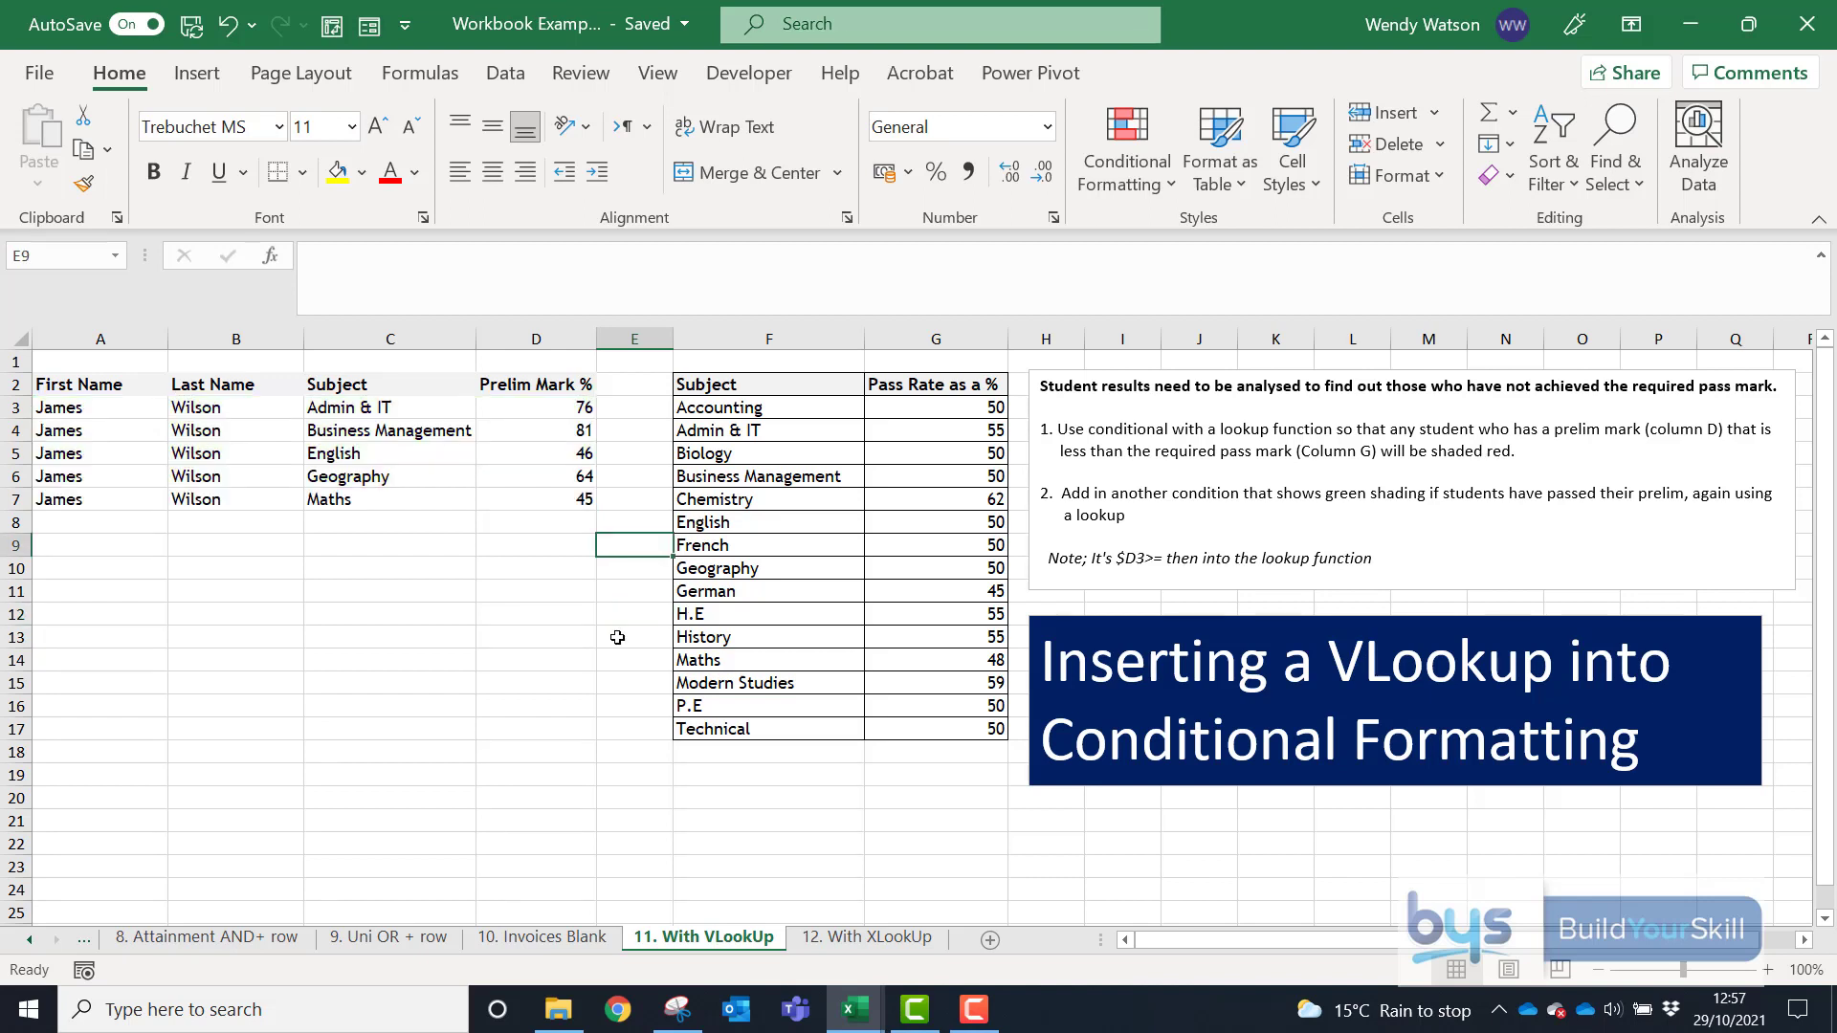
# - Select the student marks range A3:D24
pyautogui.click(618, 637)
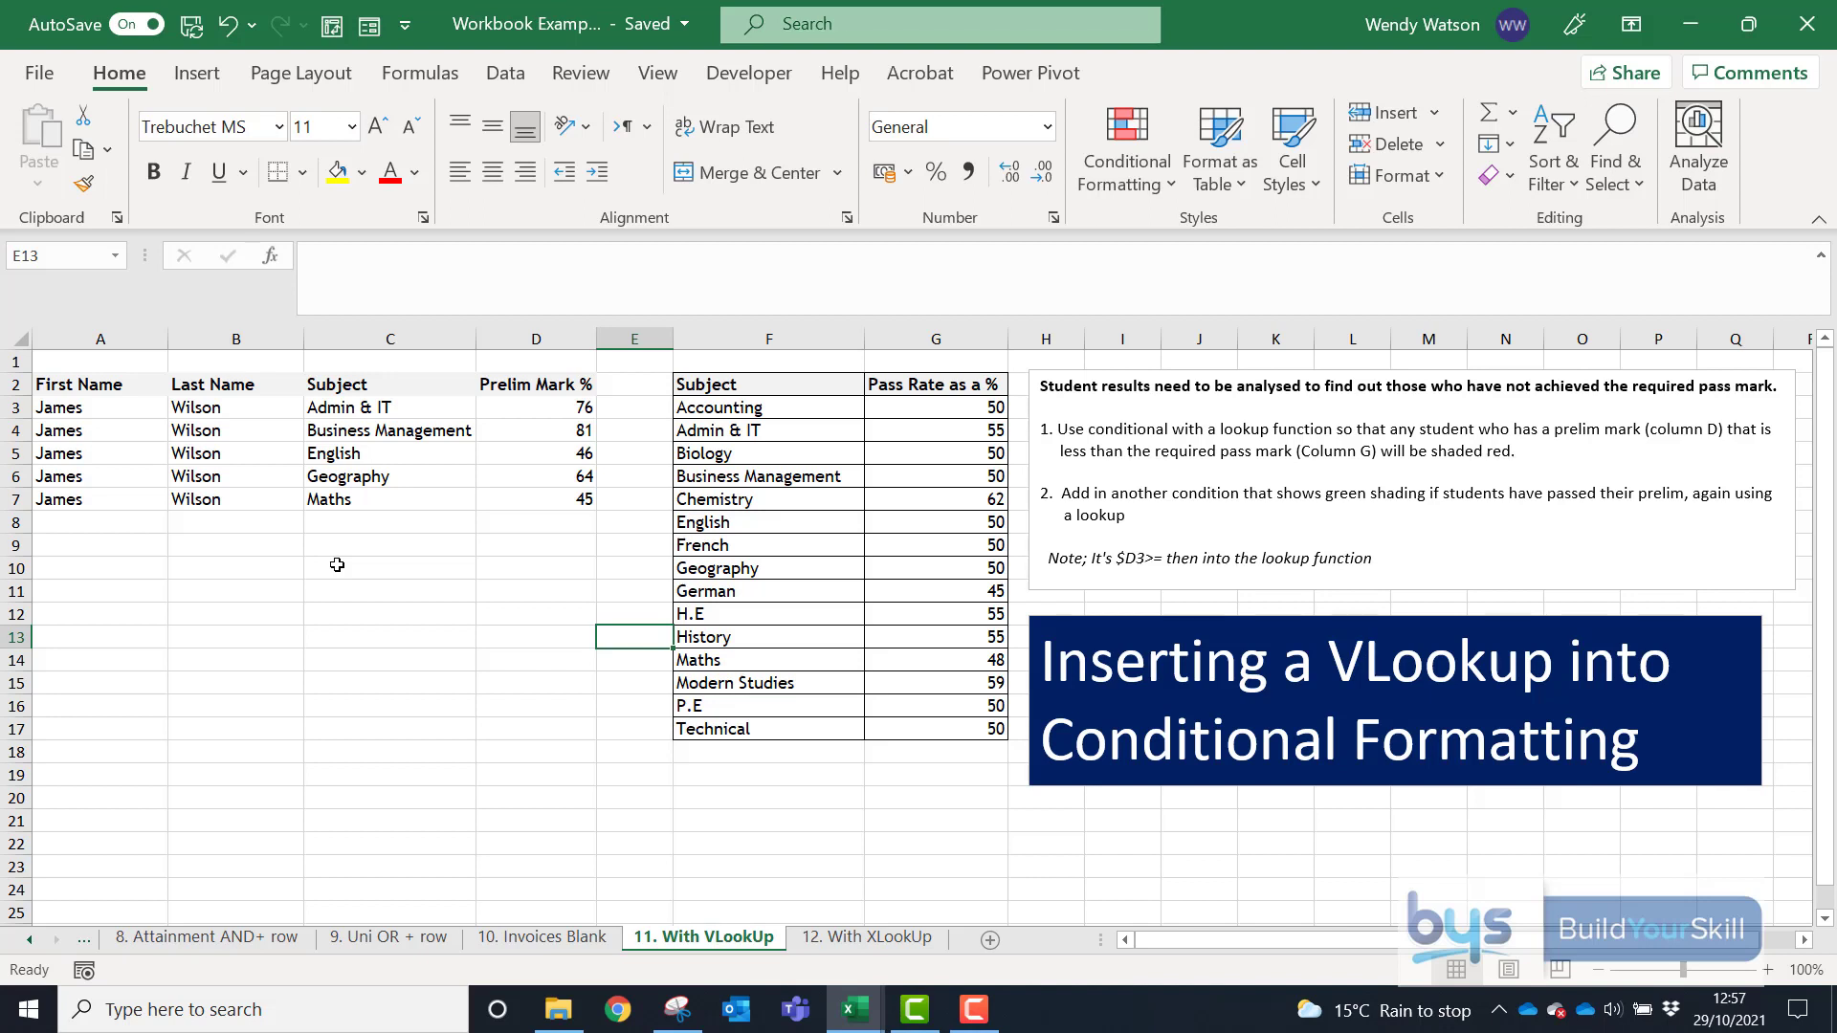
pyautogui.moveTo(73, 414); pyautogui.dragTo(573, 882)
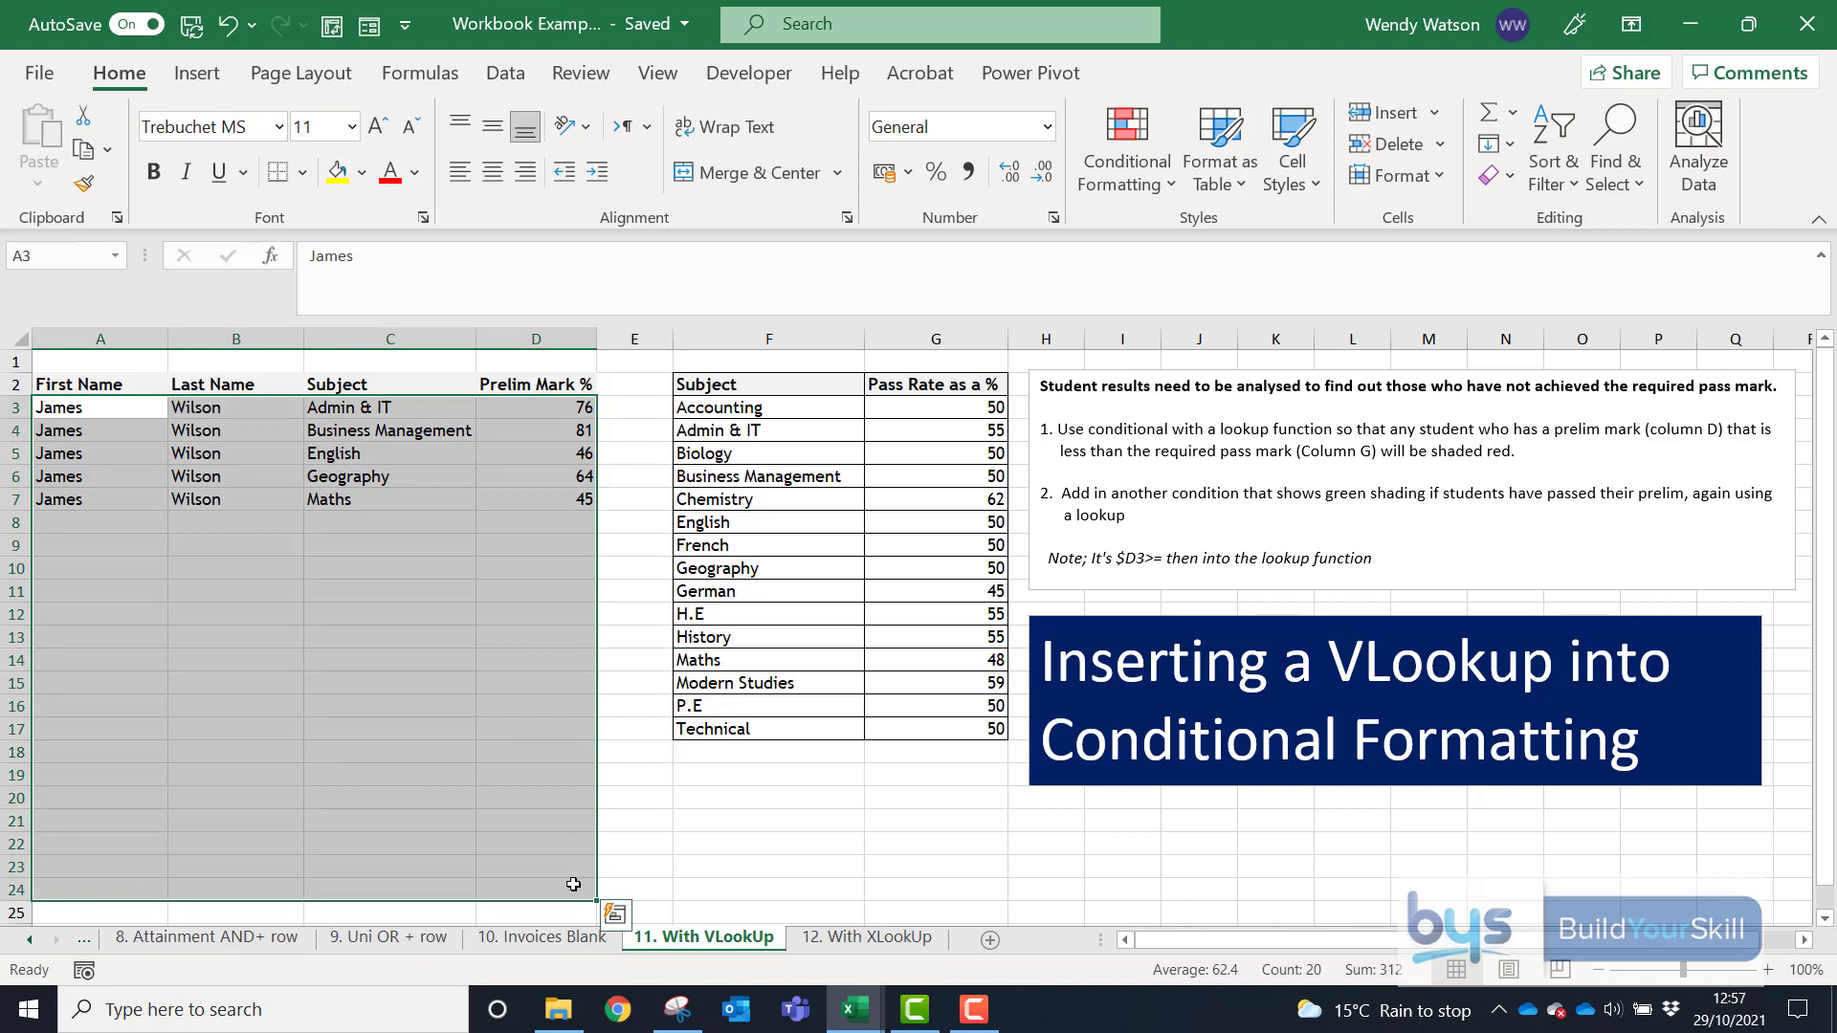
# - Start a new conditional formatting rule using 'Use a formula to determine which cells to format'
pyautogui.click(1126, 144)
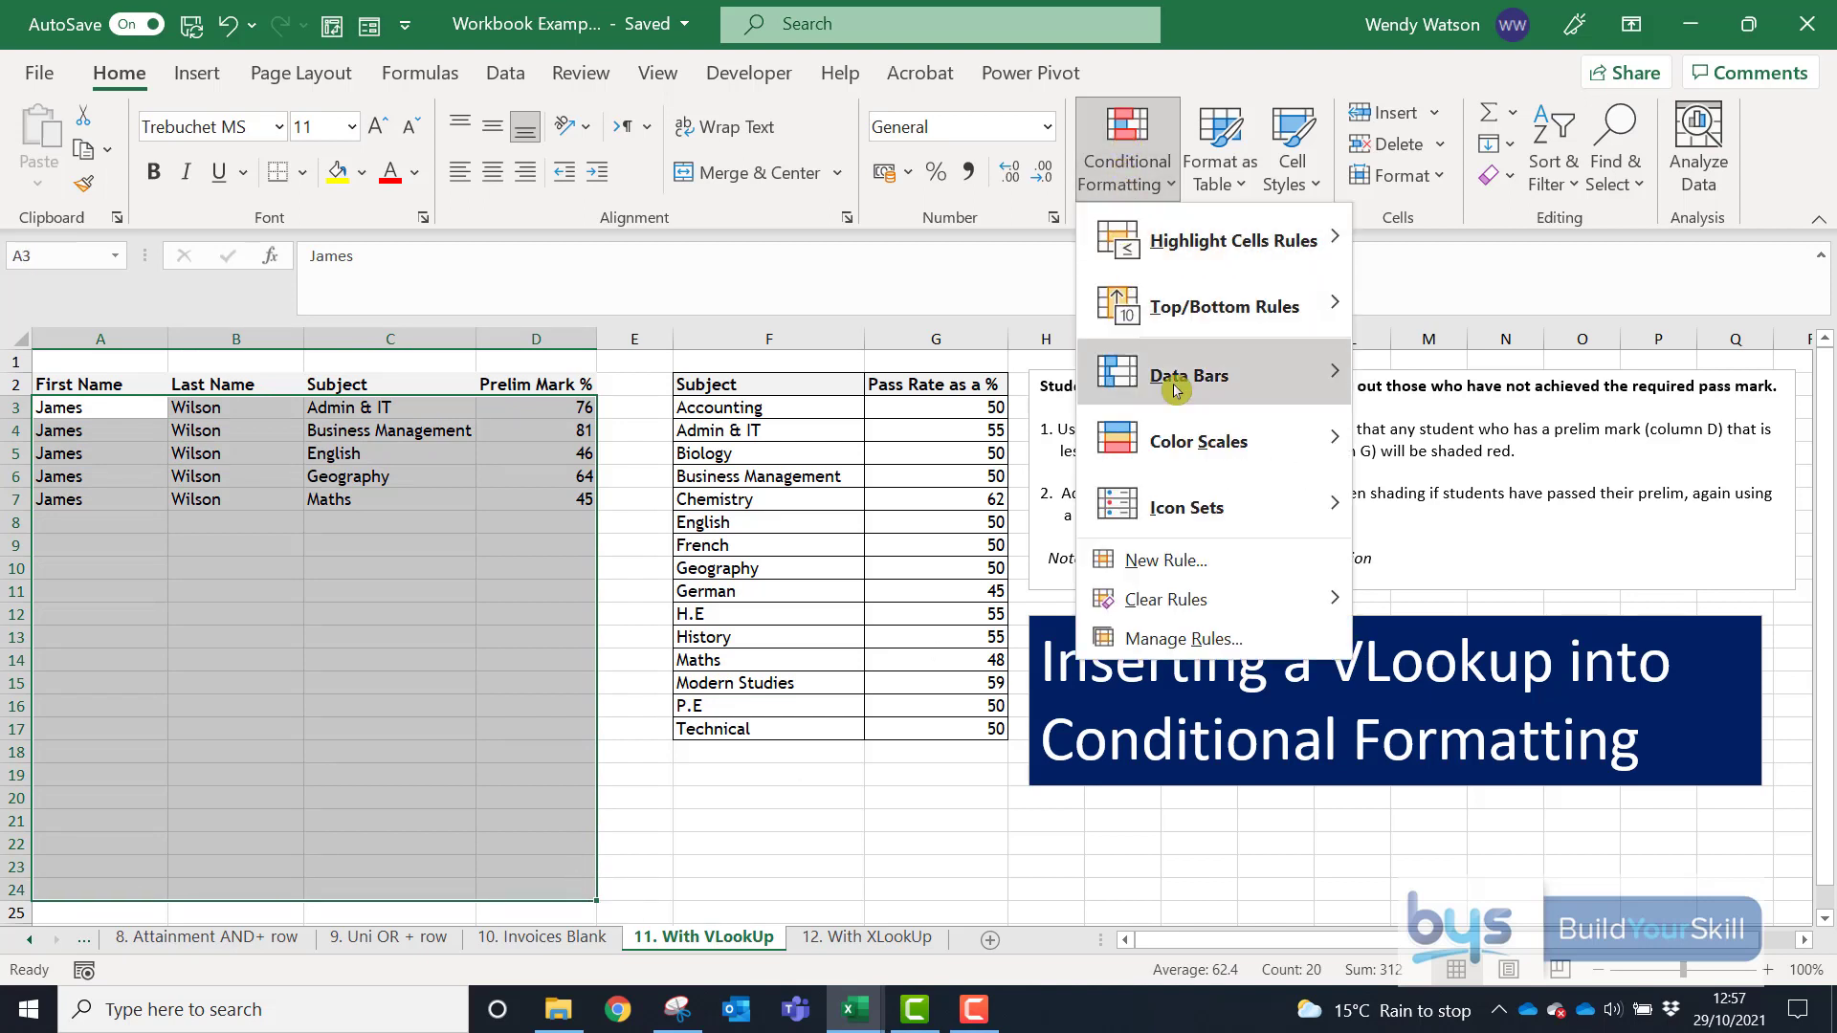
pyautogui.click(1165, 560)
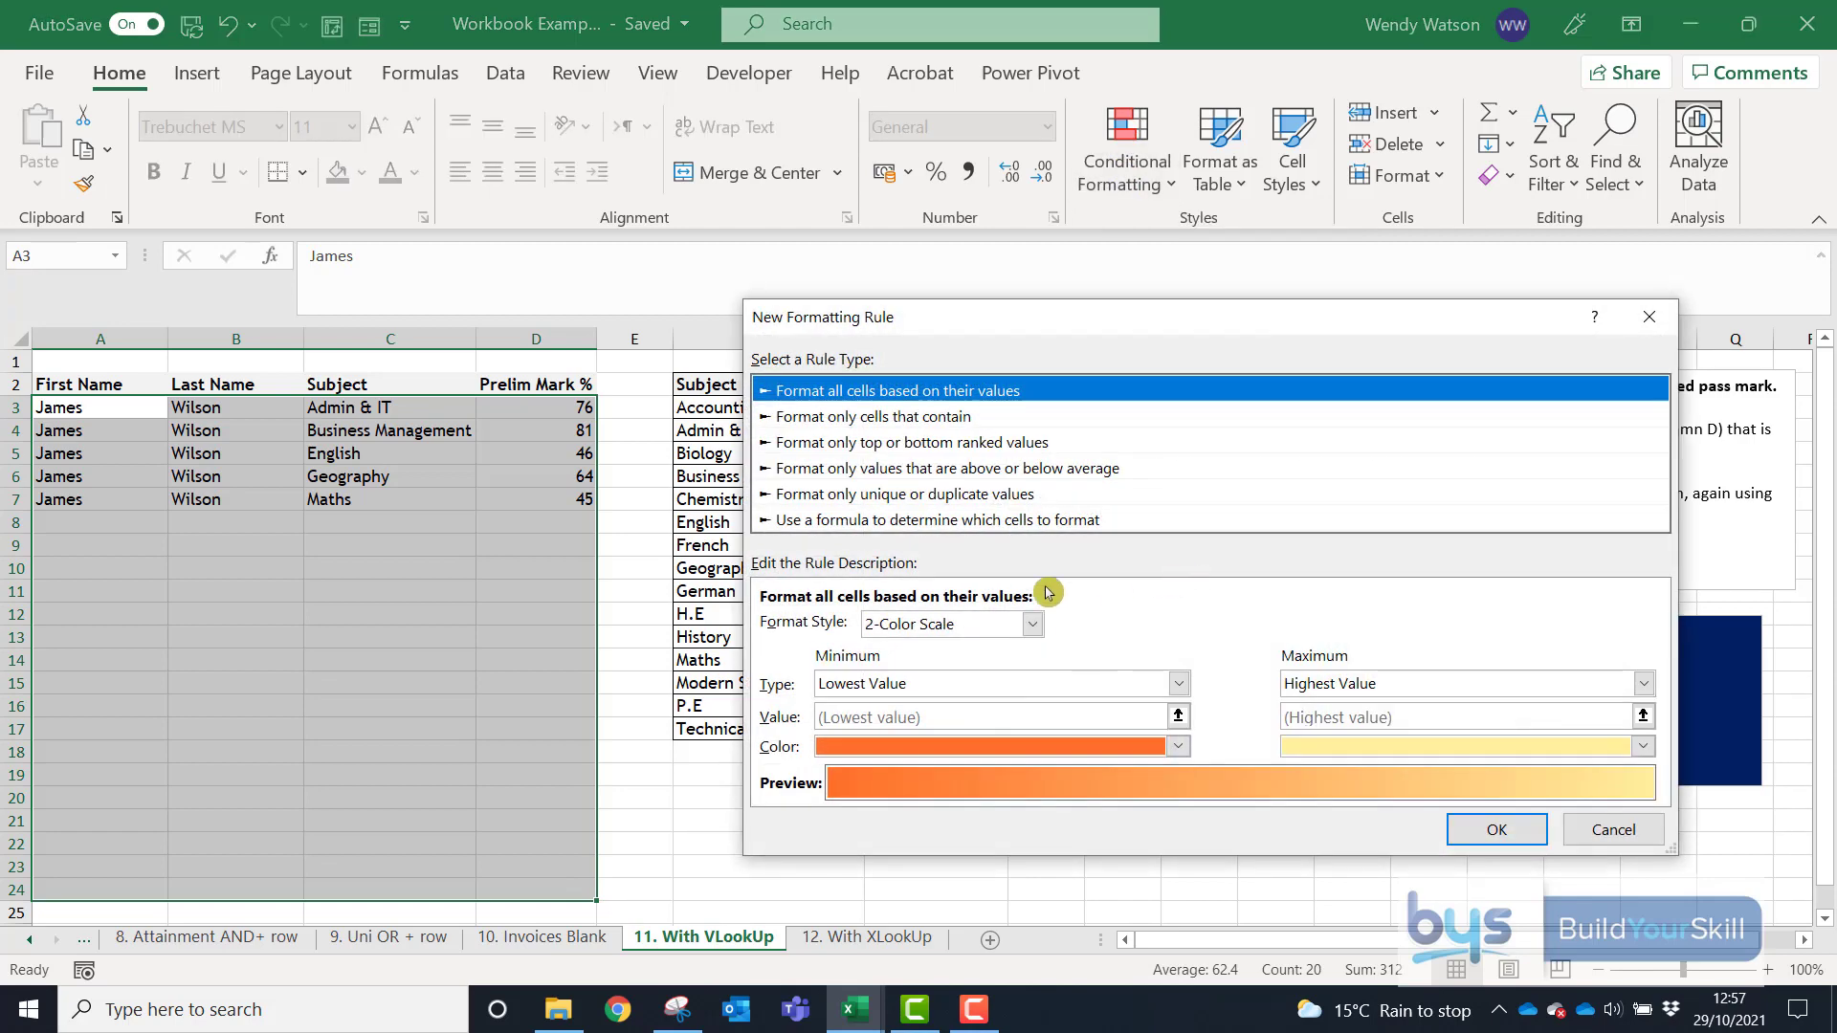
pyautogui.click(868, 521)
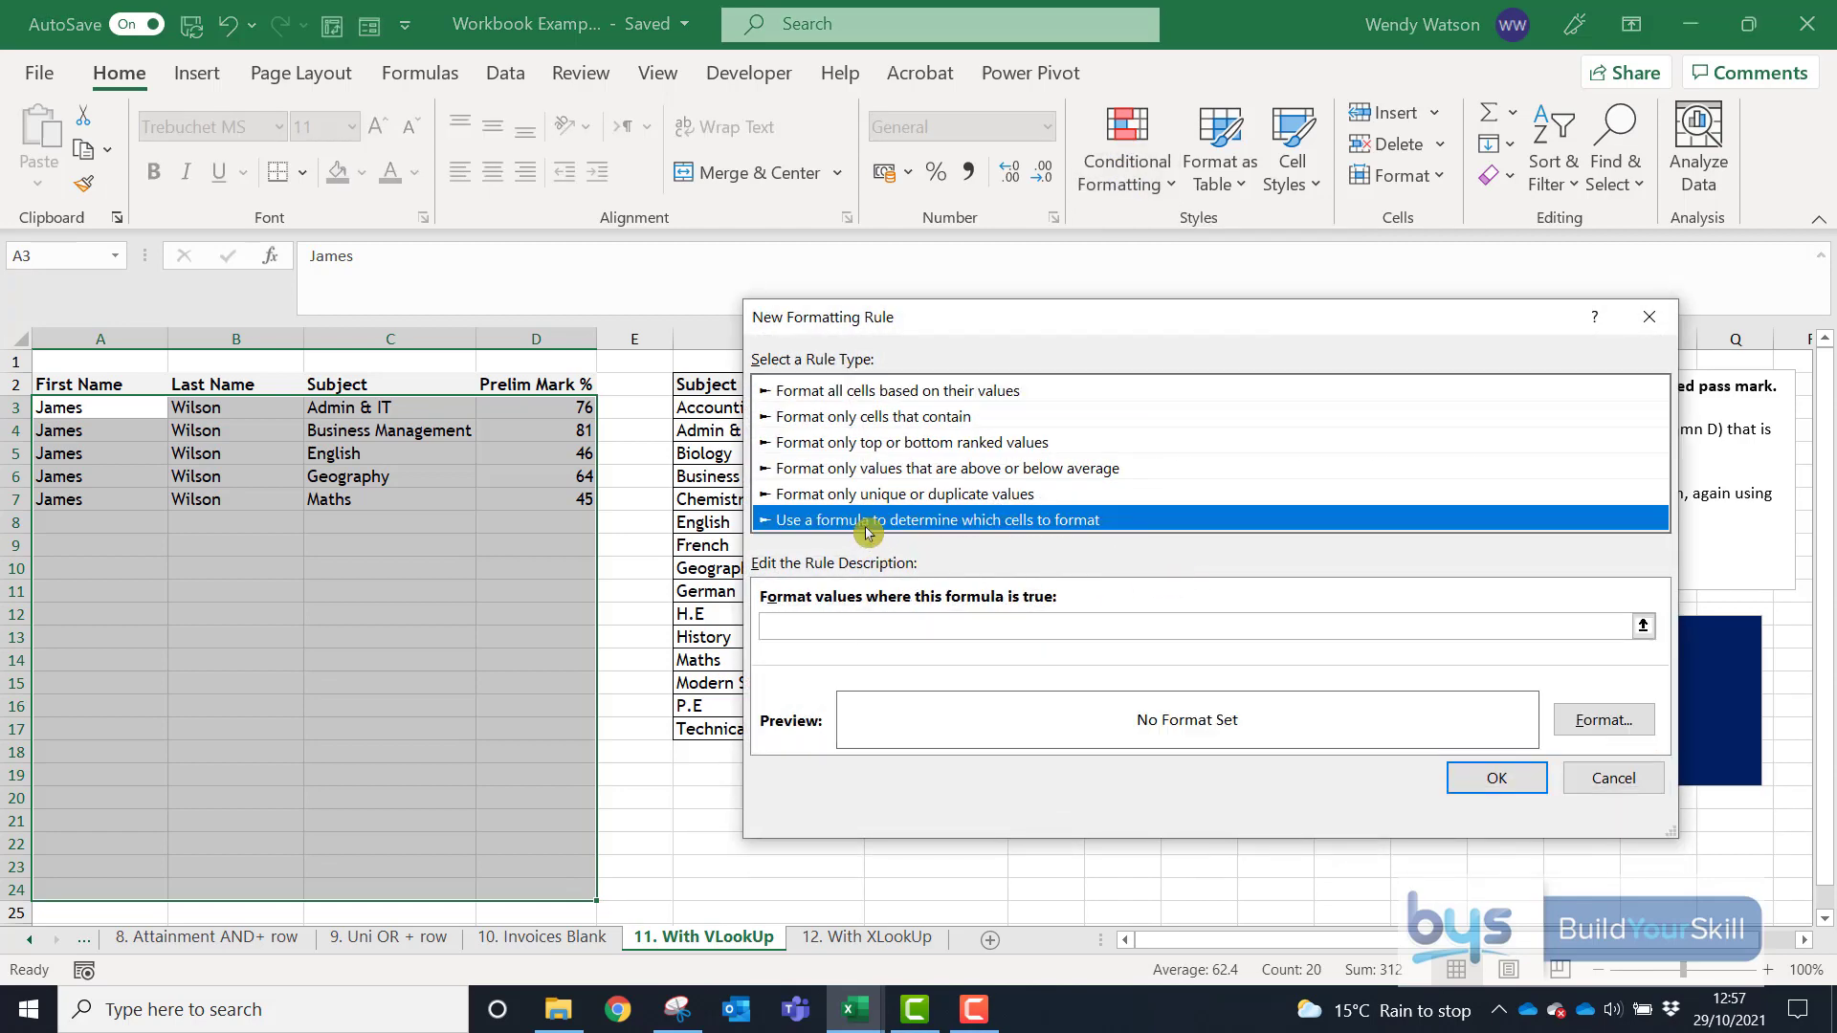
pyautogui.moveTo(940, 322); pyautogui.dragTo(932, 258)
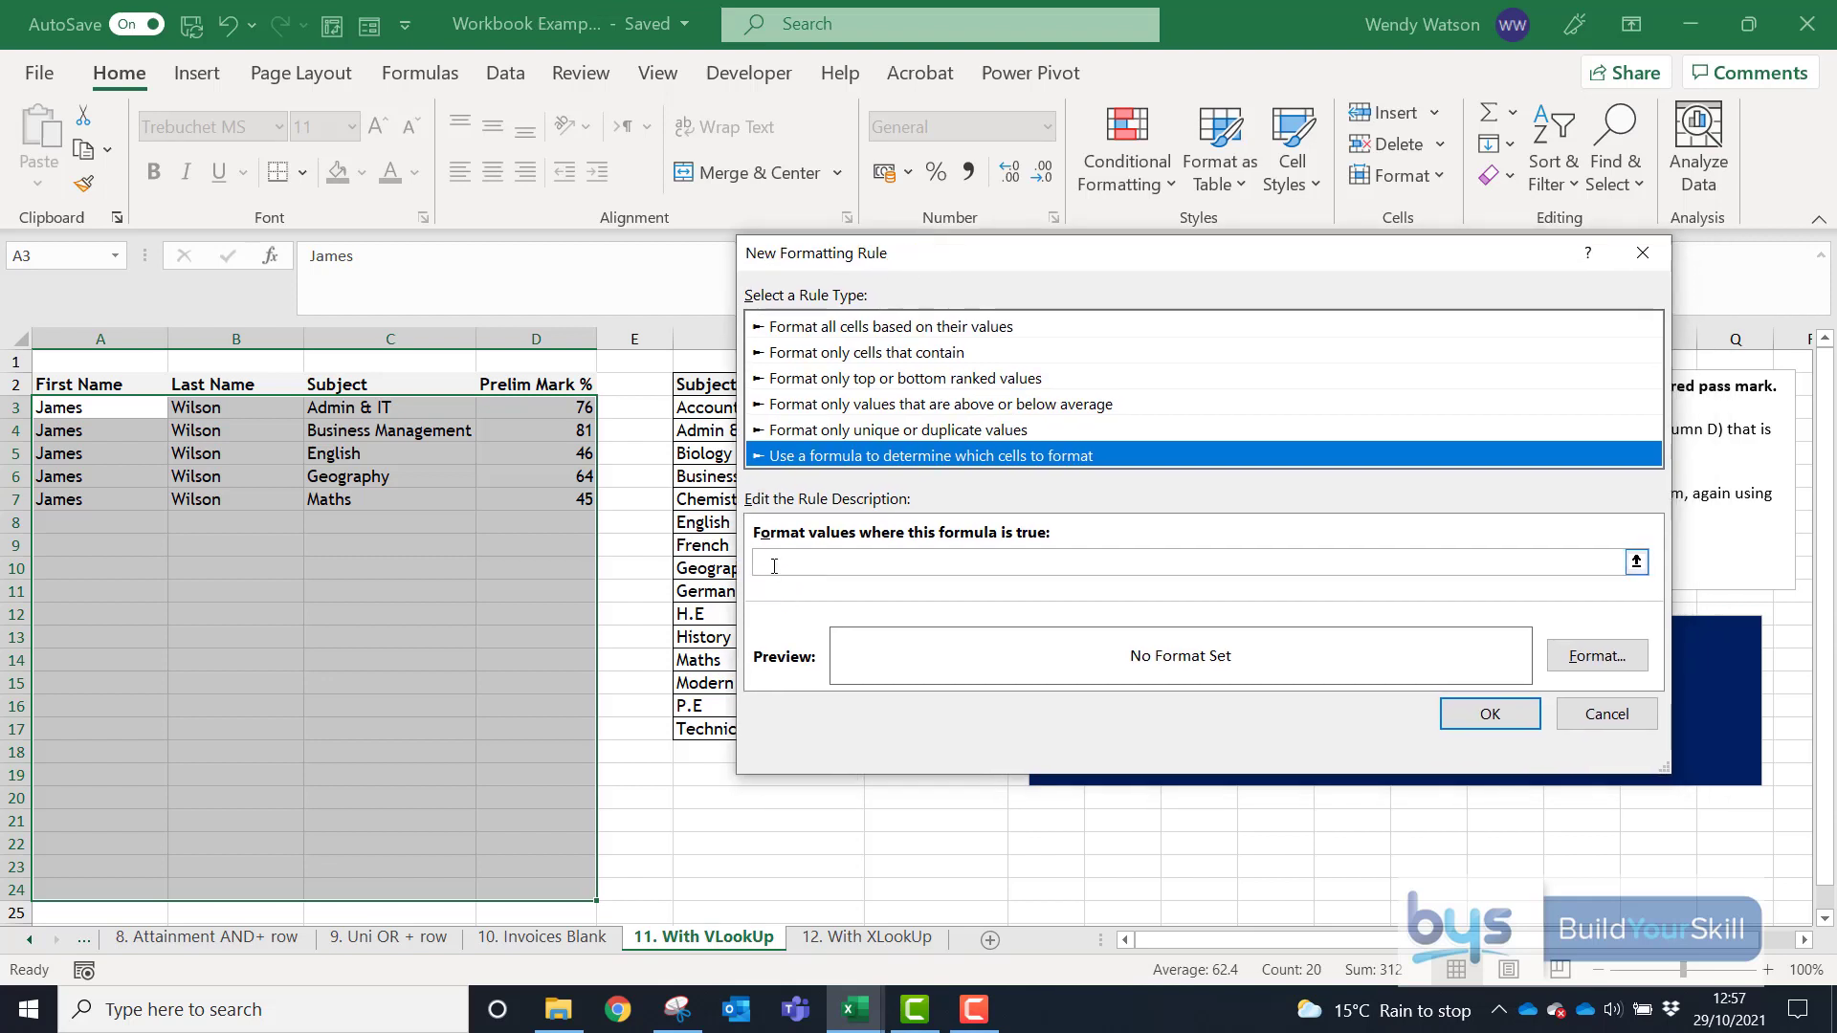
# - Begin the rule formula with a reference to cell D3, giving =$D$3
pyautogui.click(765, 562)
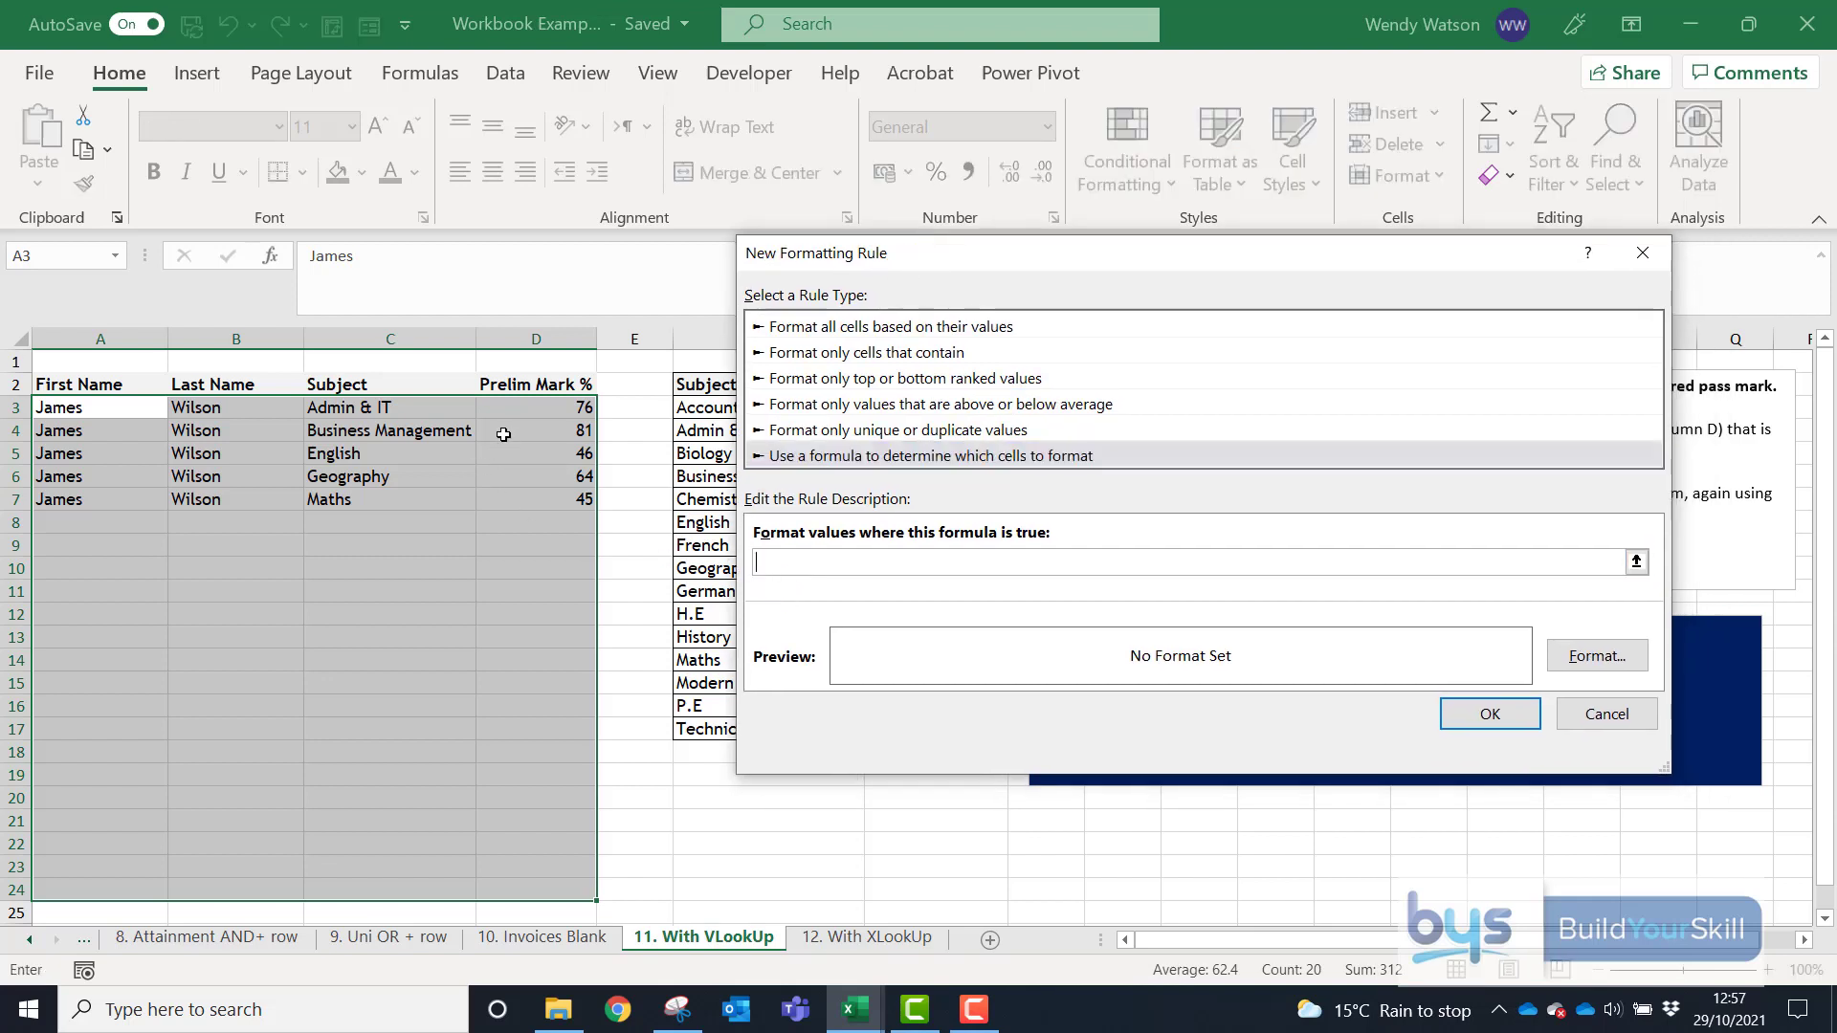
pyautogui.click(528, 412)
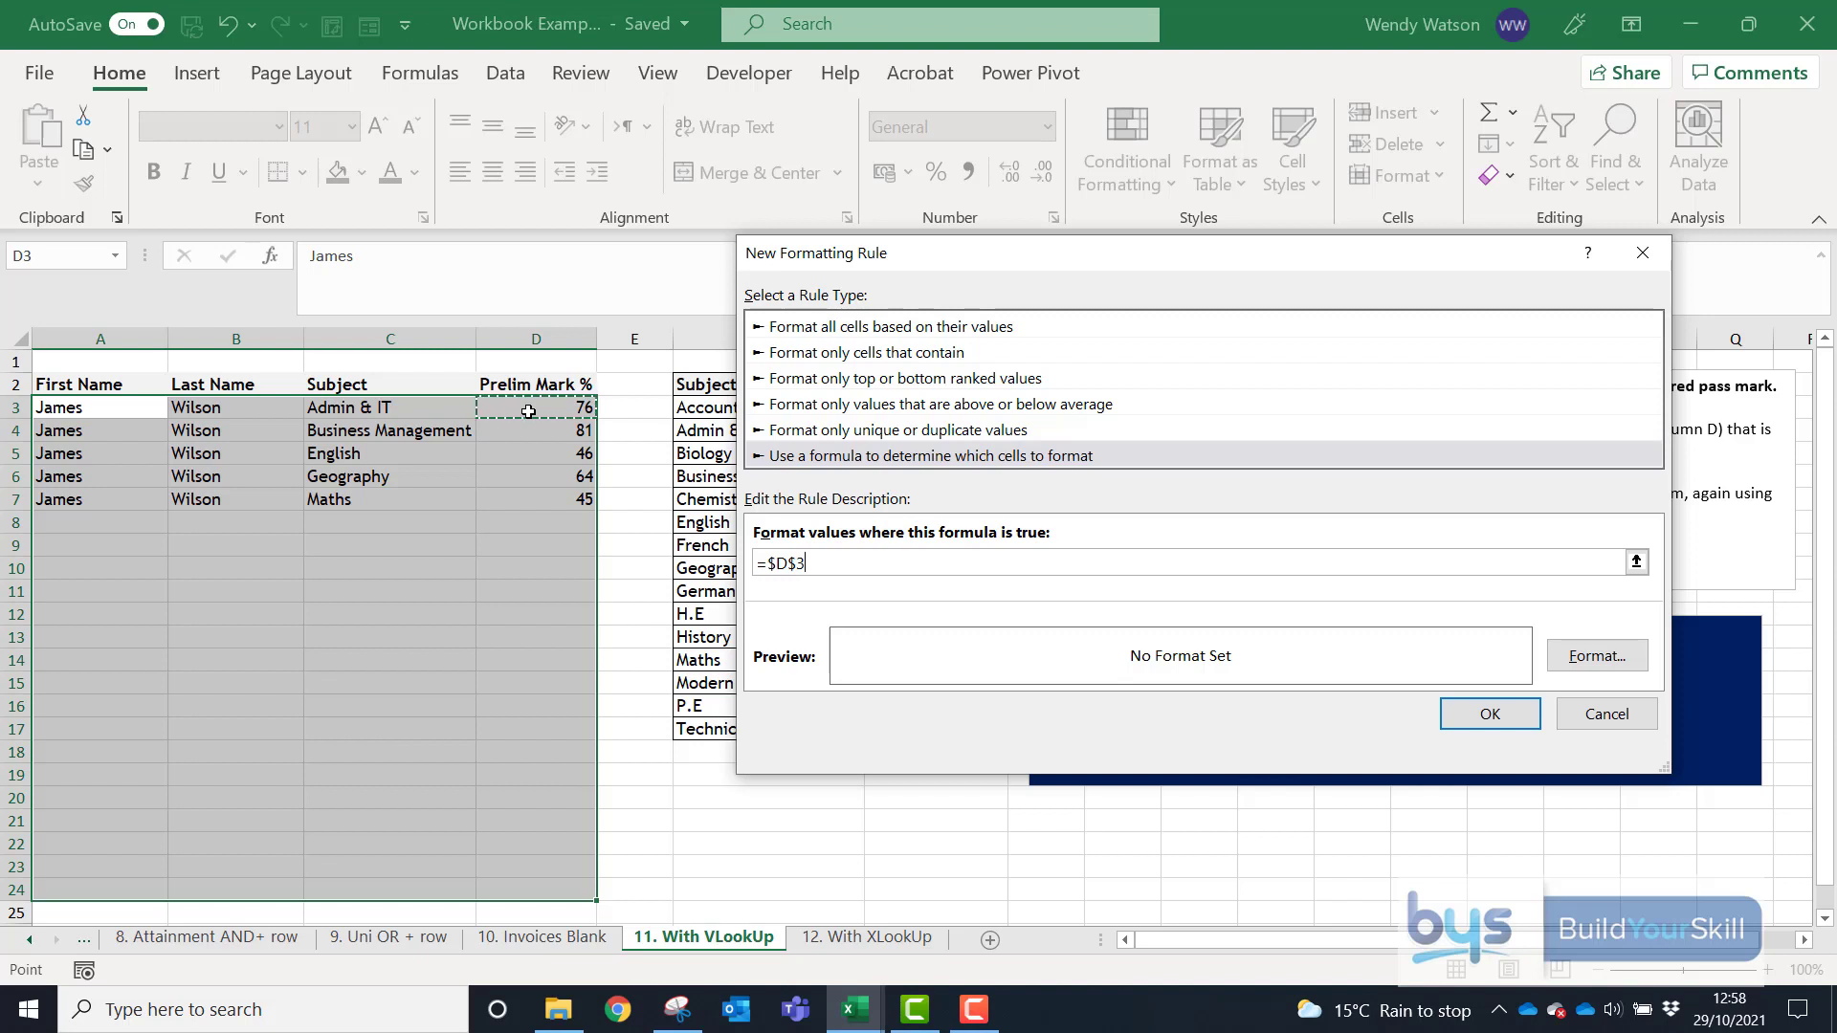
pyautogui.click(780, 566)
pyautogui.click(793, 562)
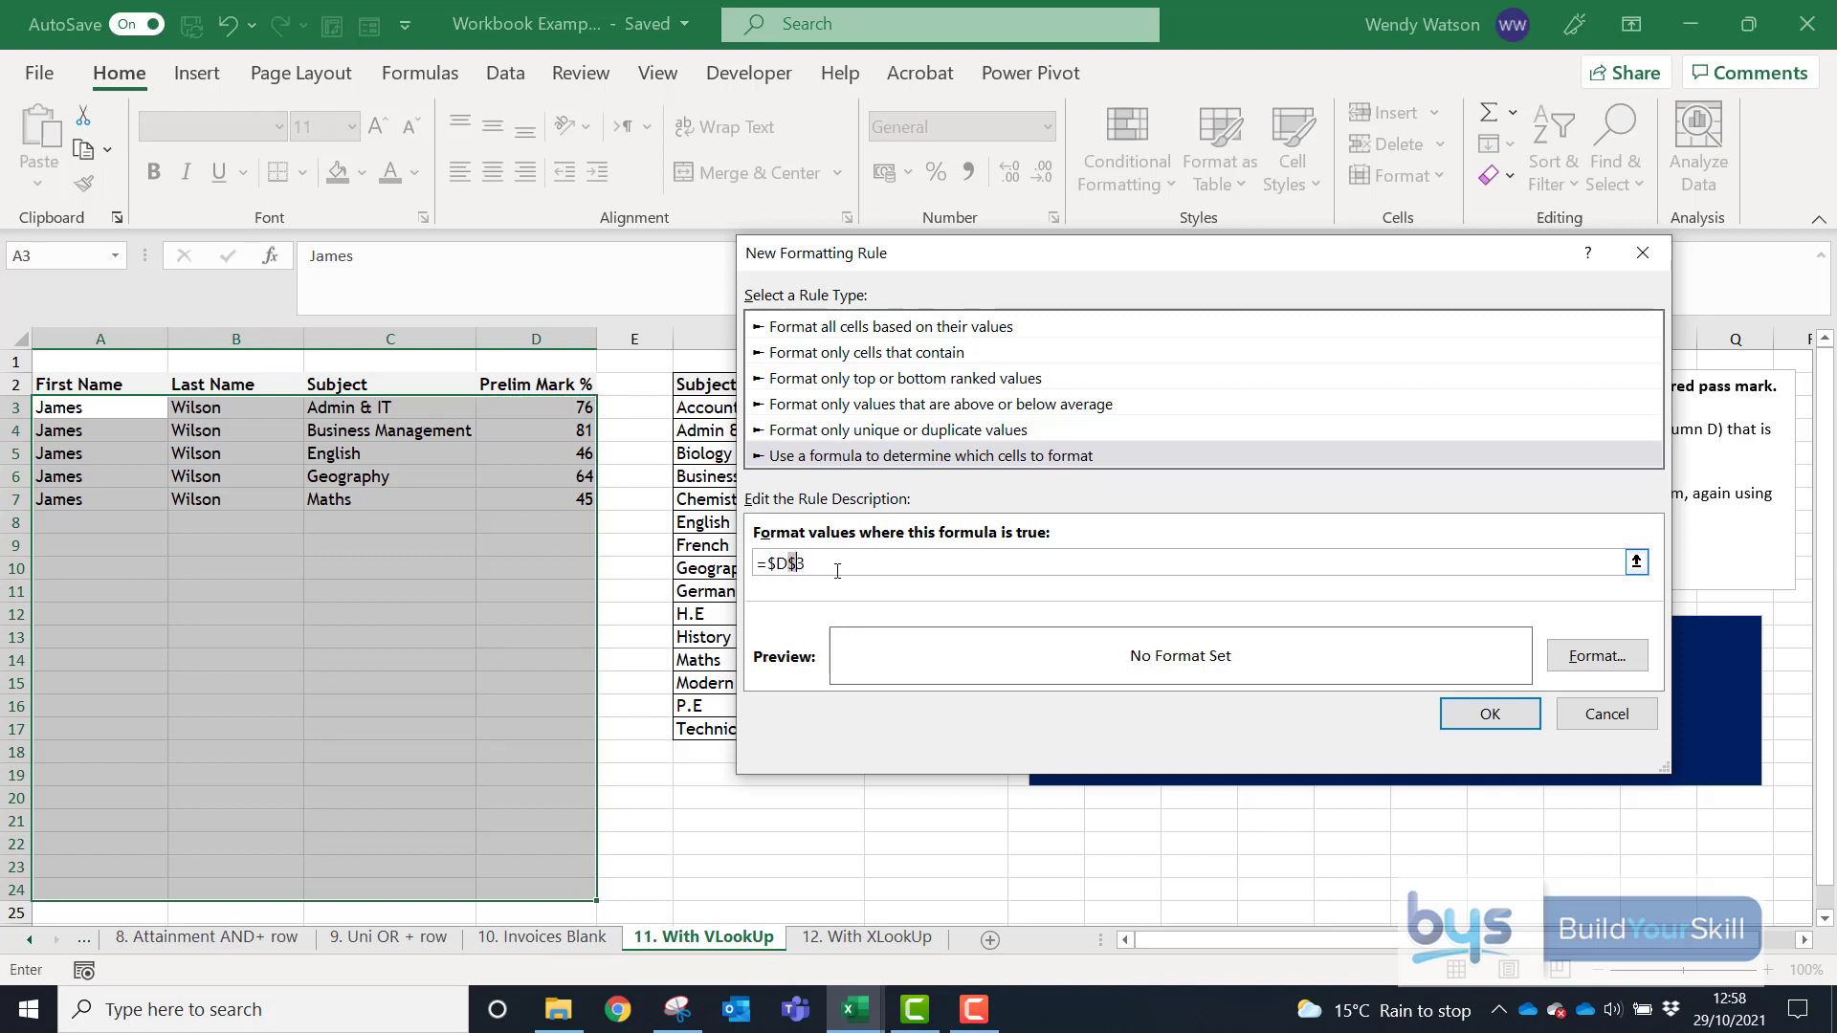
# - Extend the formula to =$D3>=vlookup($C3, with relative row references for D3 and C3
pyautogui.press('BackSpace')
pyautogui.write('>=')
pyautogui.moveTo(922, 255); pyautogui.dragTo(1156, 255)
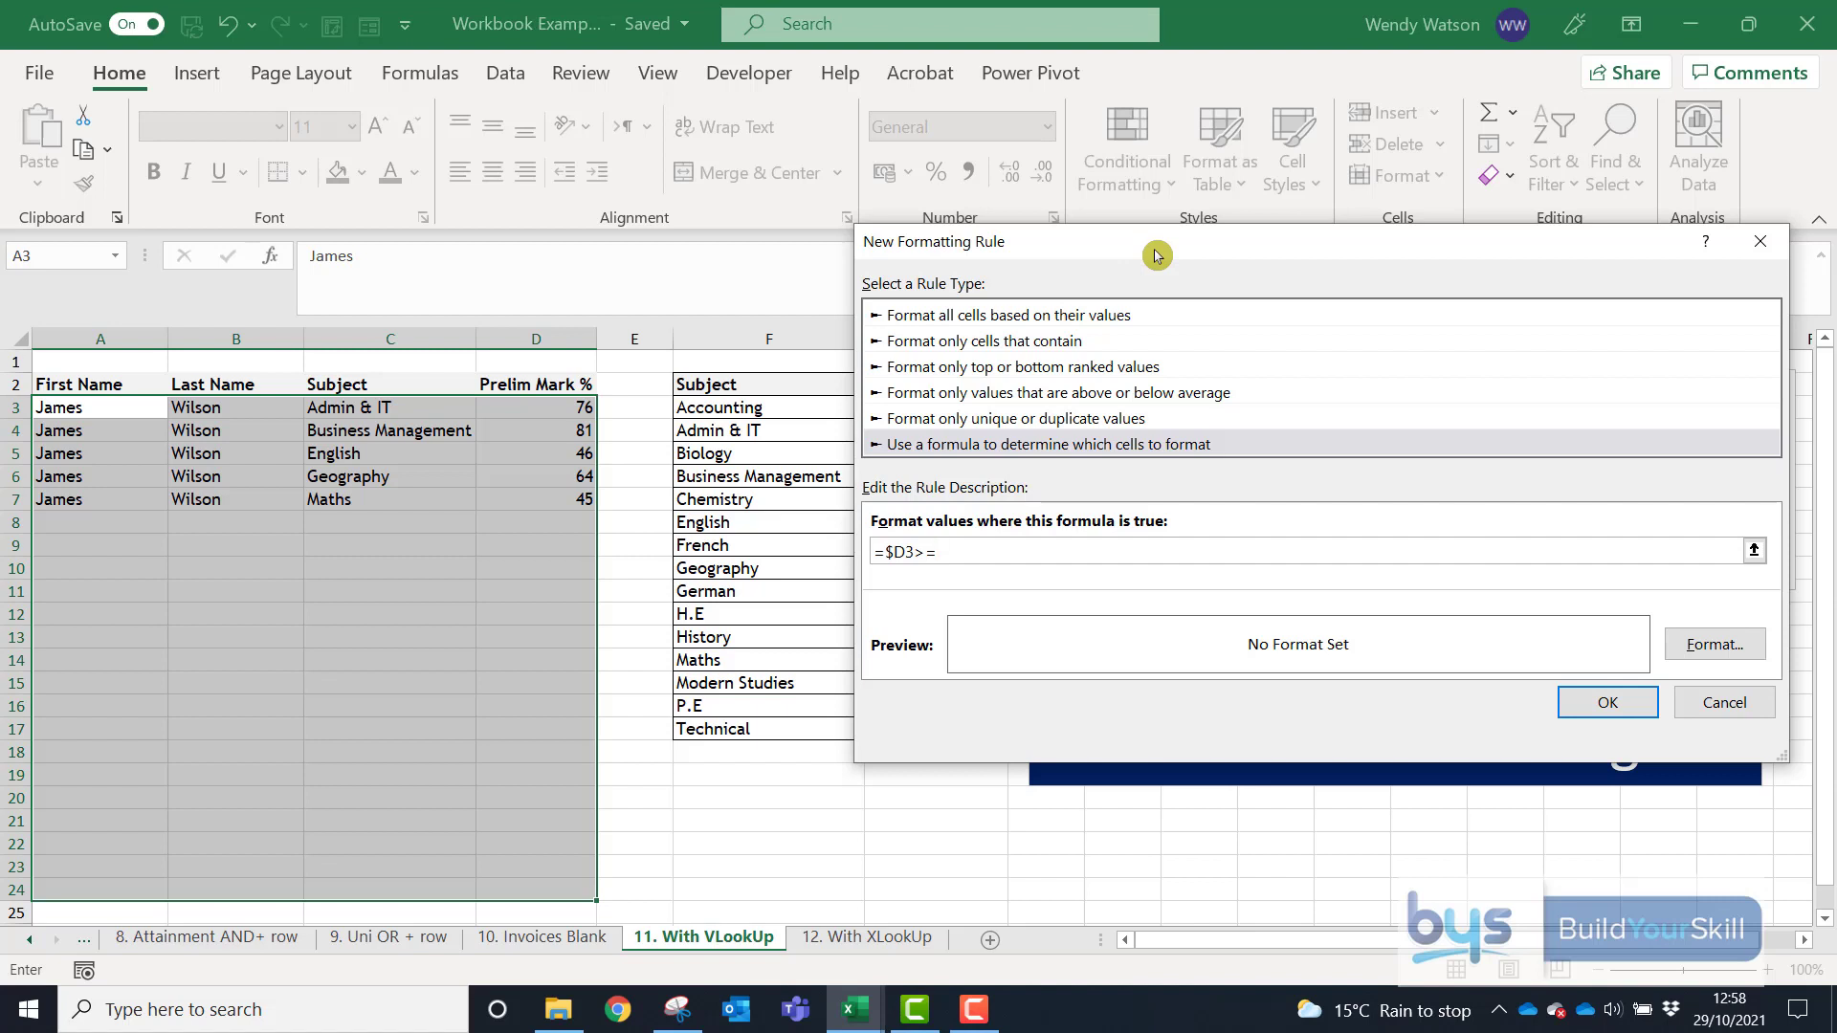
pyautogui.write('vlookup(')
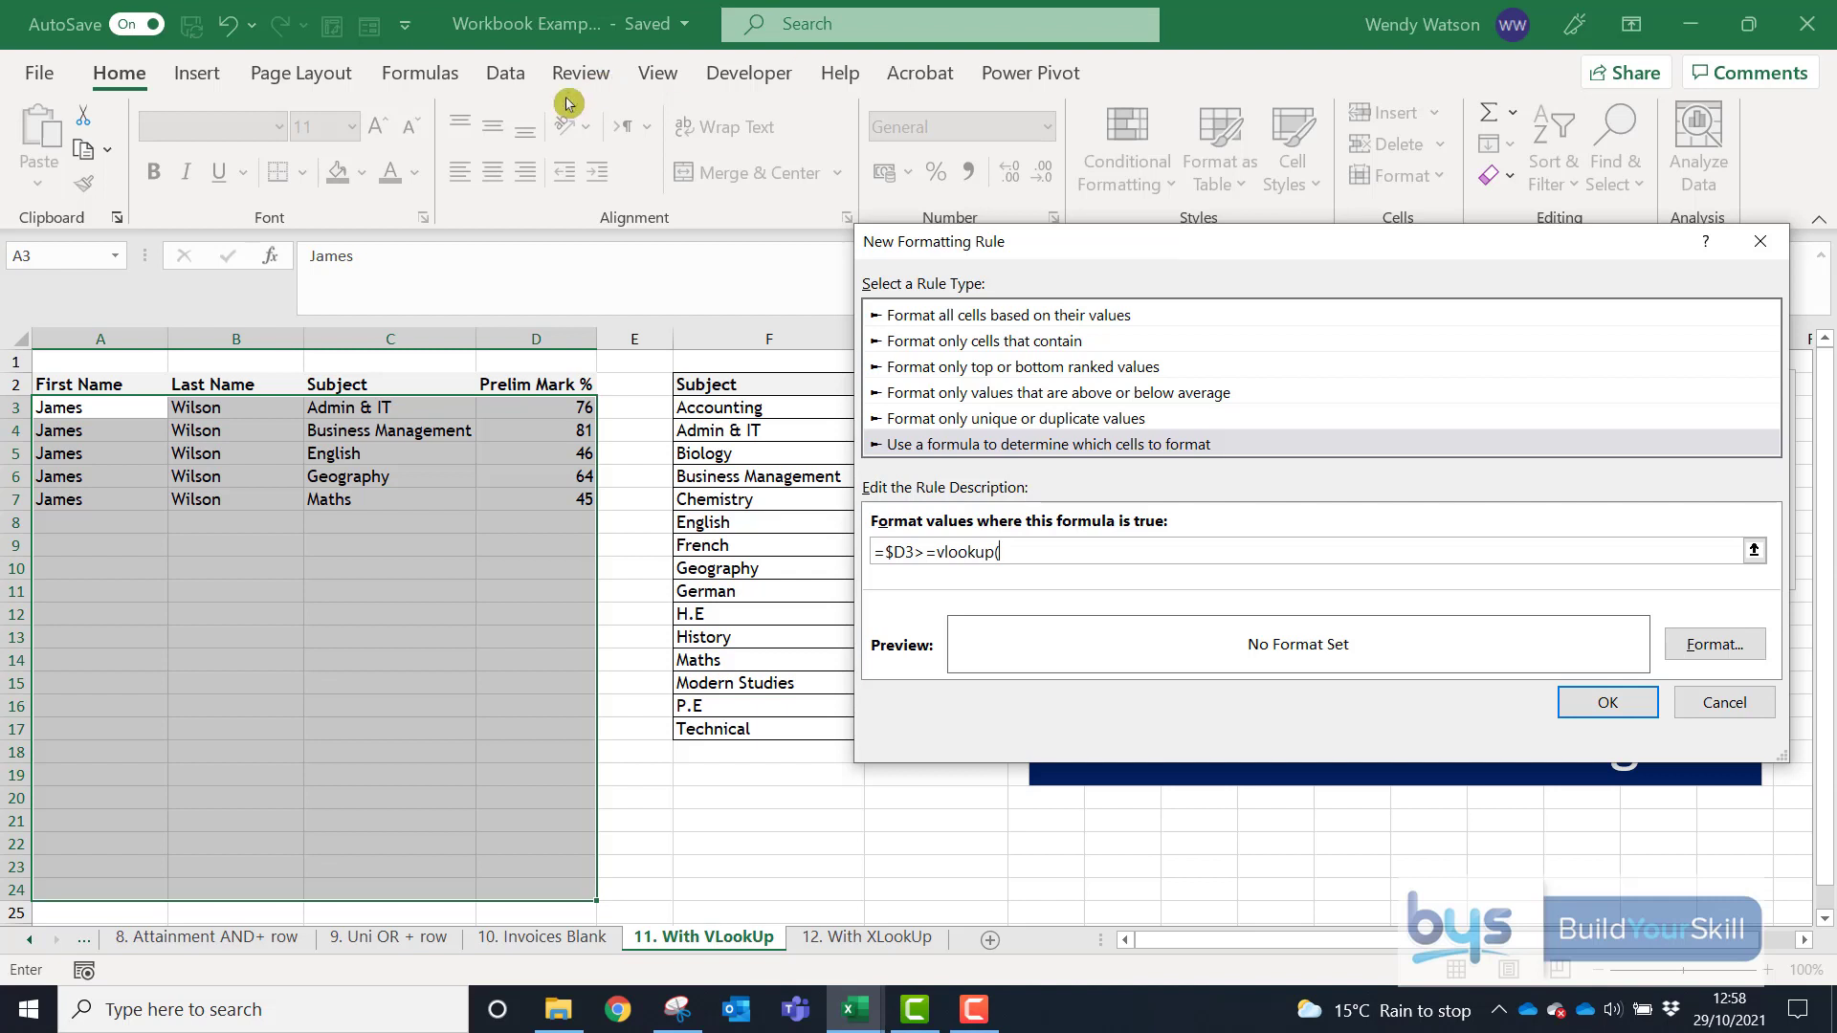
pyautogui.click(334, 404)
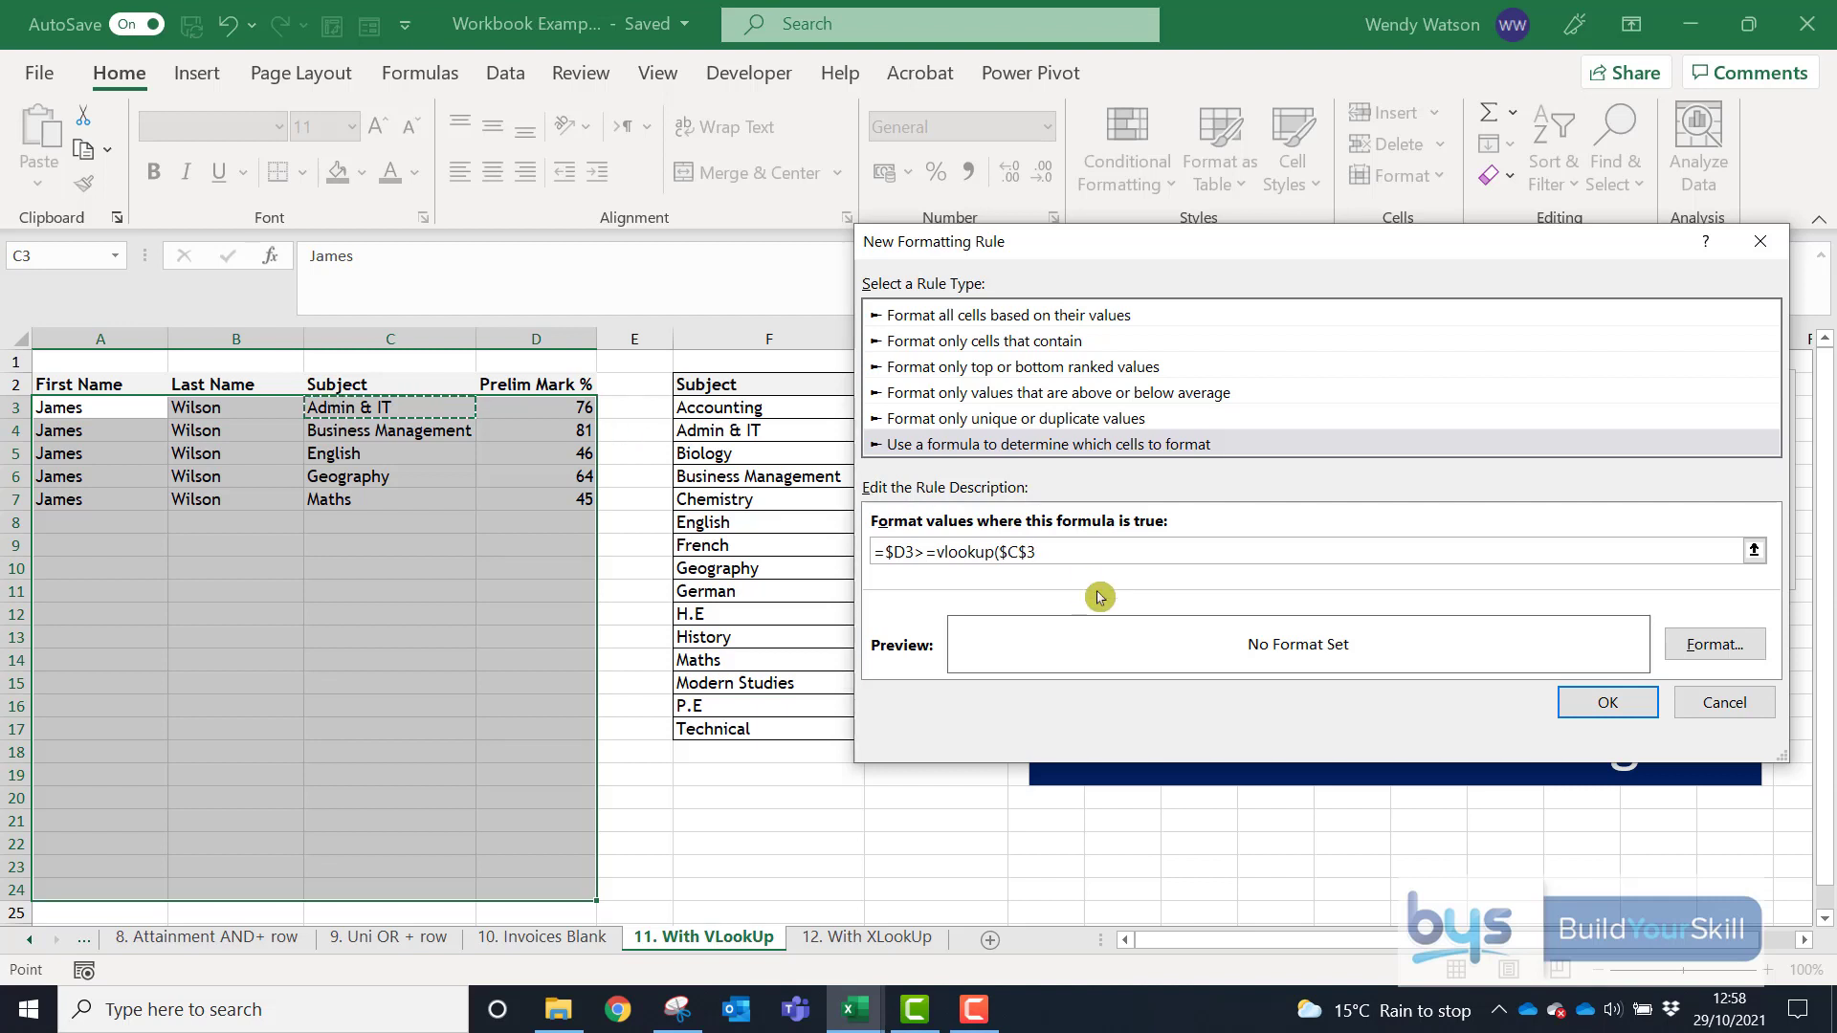
pyautogui.click(1025, 551)
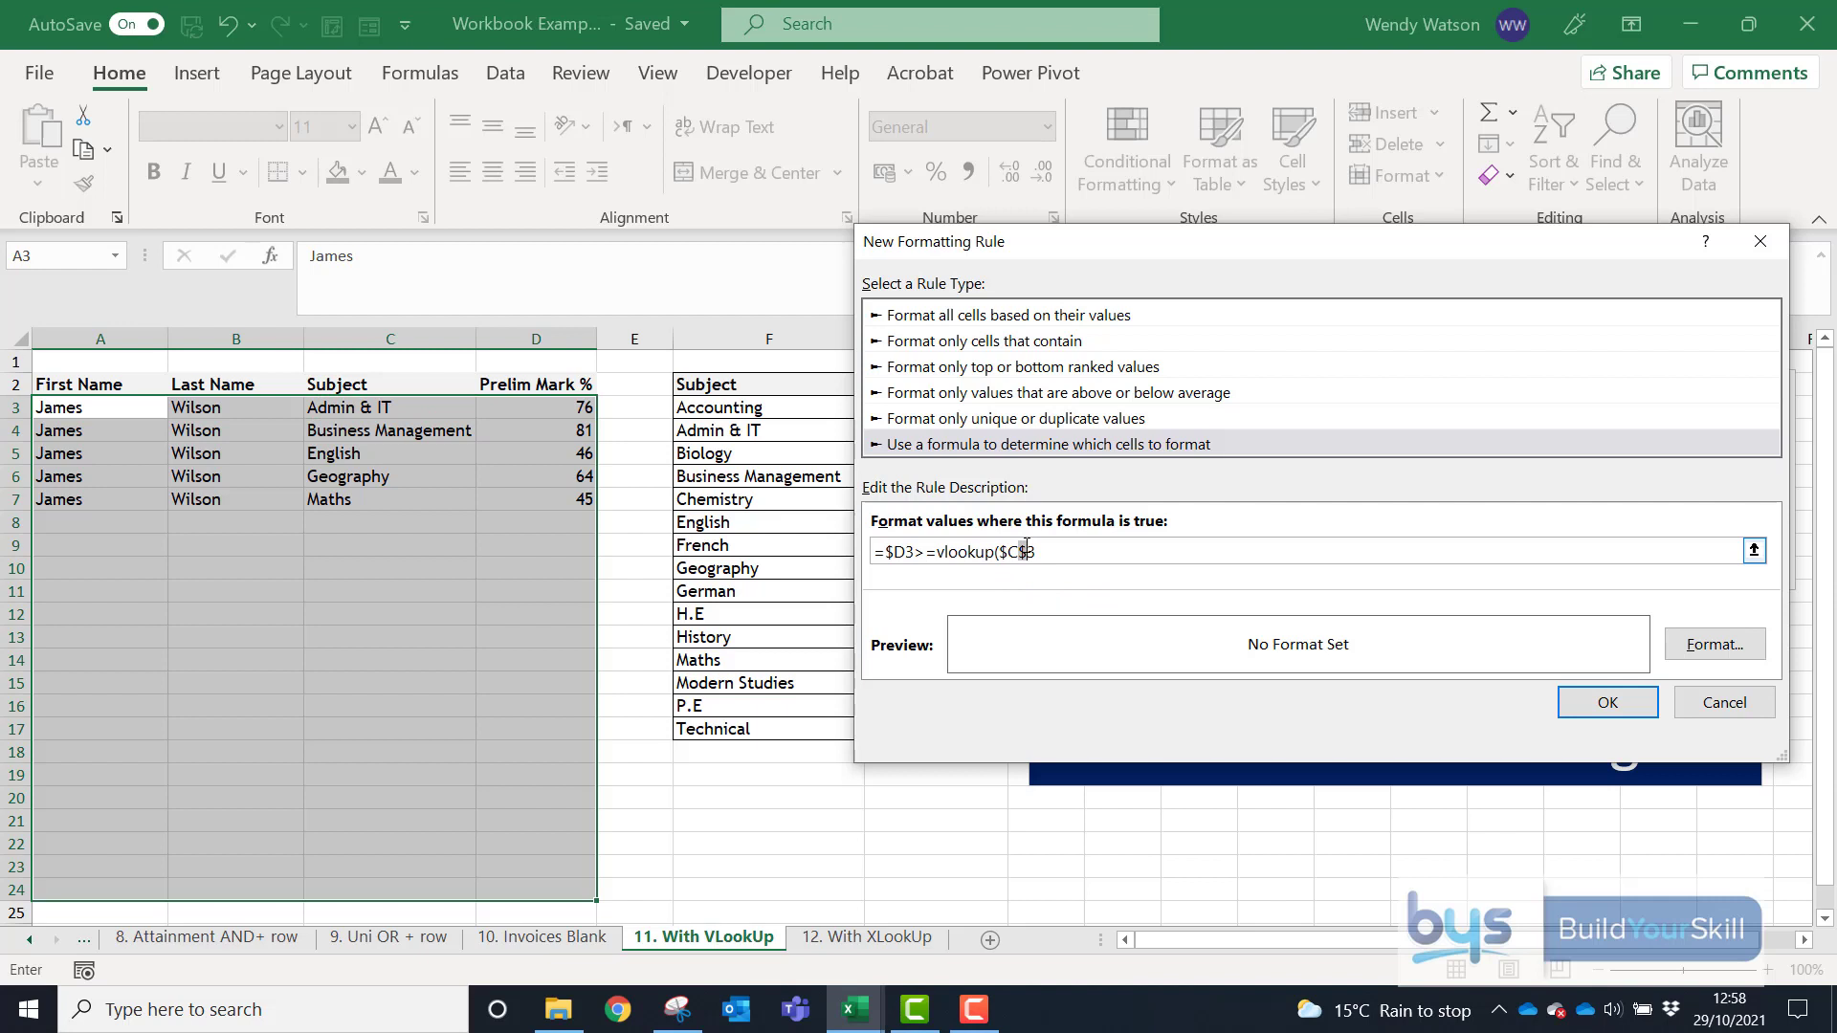
pyautogui.press('Delete')
# - Complete the formula as =$D3>=vlookup($C3,$F$3:$G$17,2,false) using the pass-rate table
pyautogui.write(',')
pyautogui.moveTo(1089, 250); pyautogui.dragTo(1319, 182)
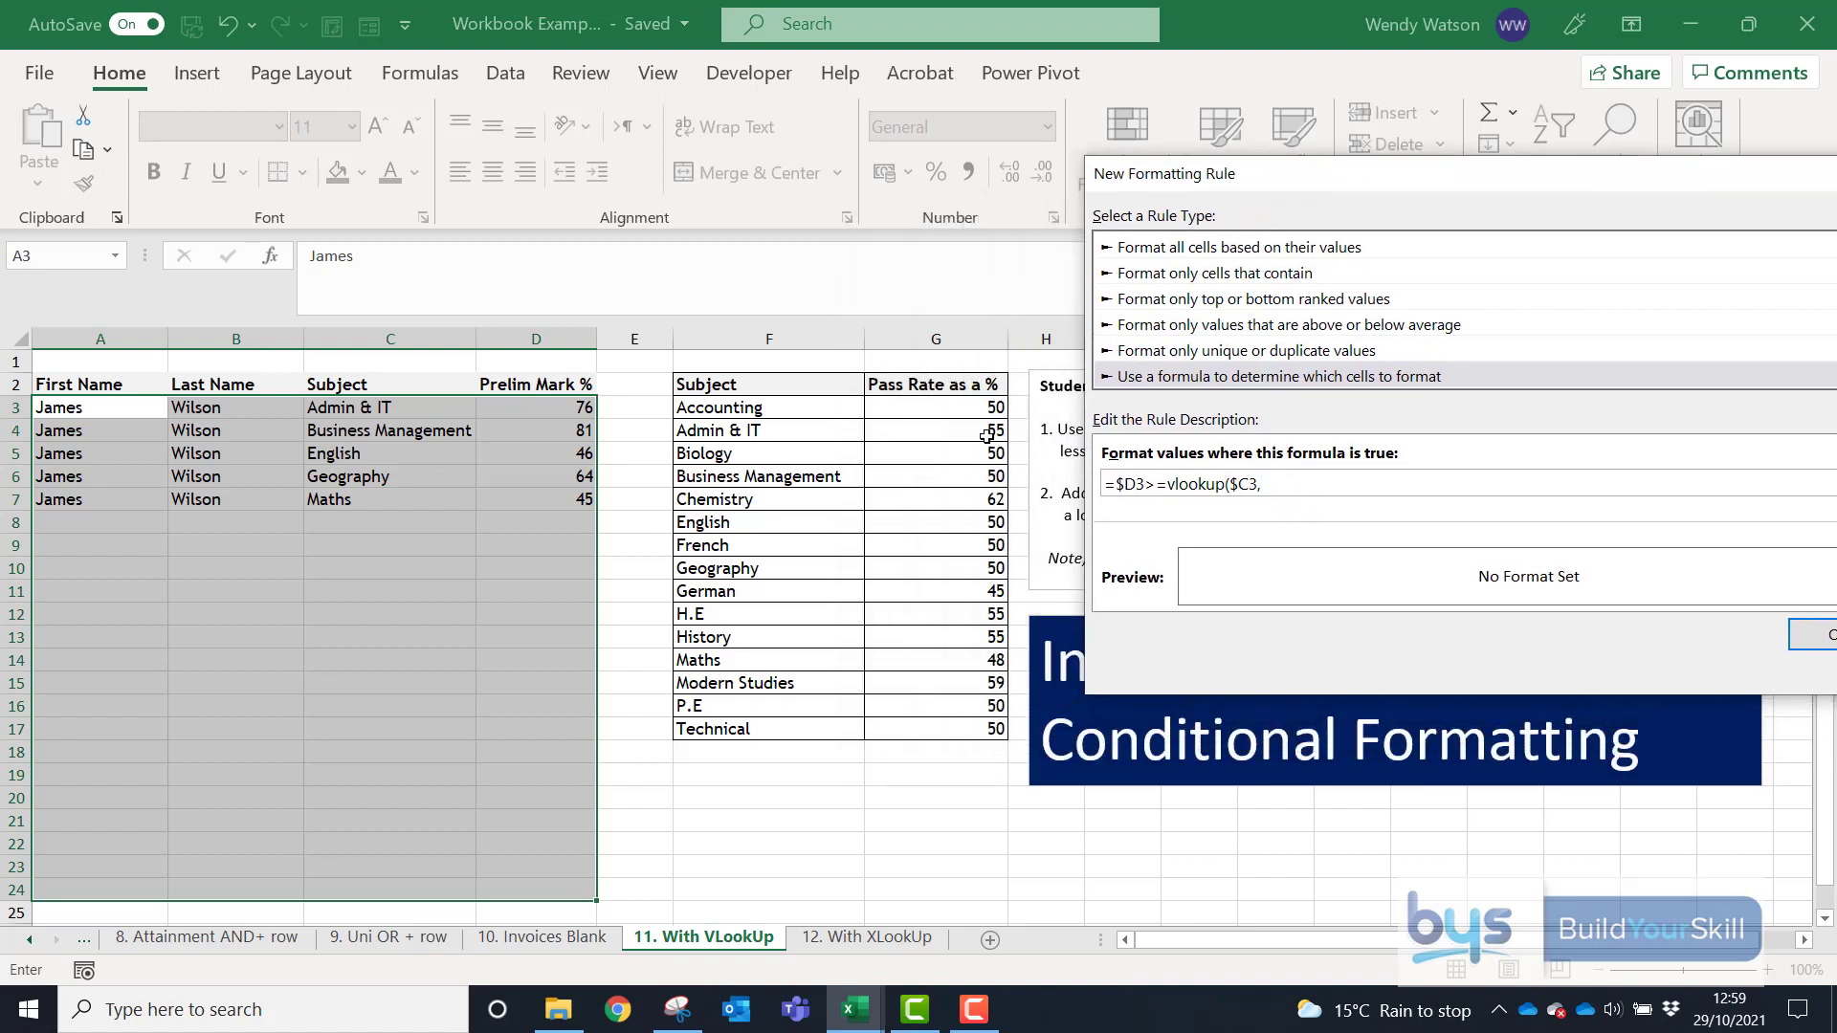
pyautogui.moveTo(716, 404); pyautogui.dragTo(935, 726)
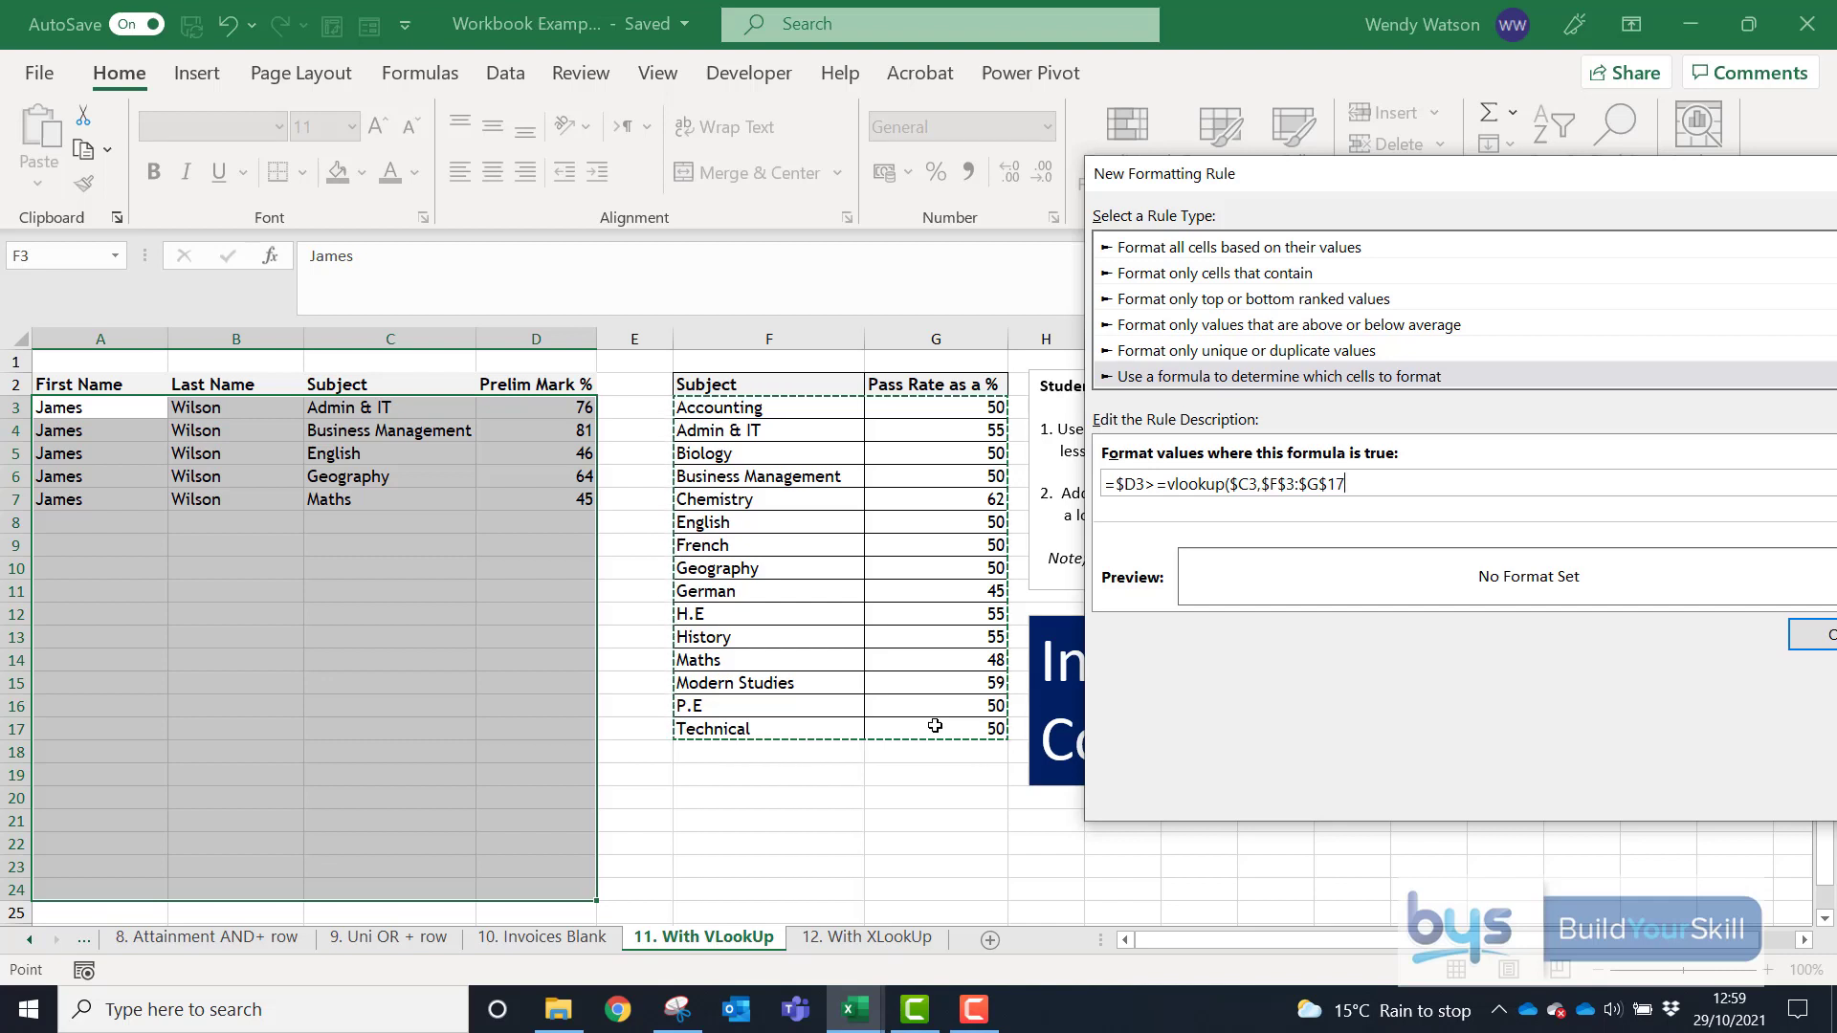
pyautogui.write(',')
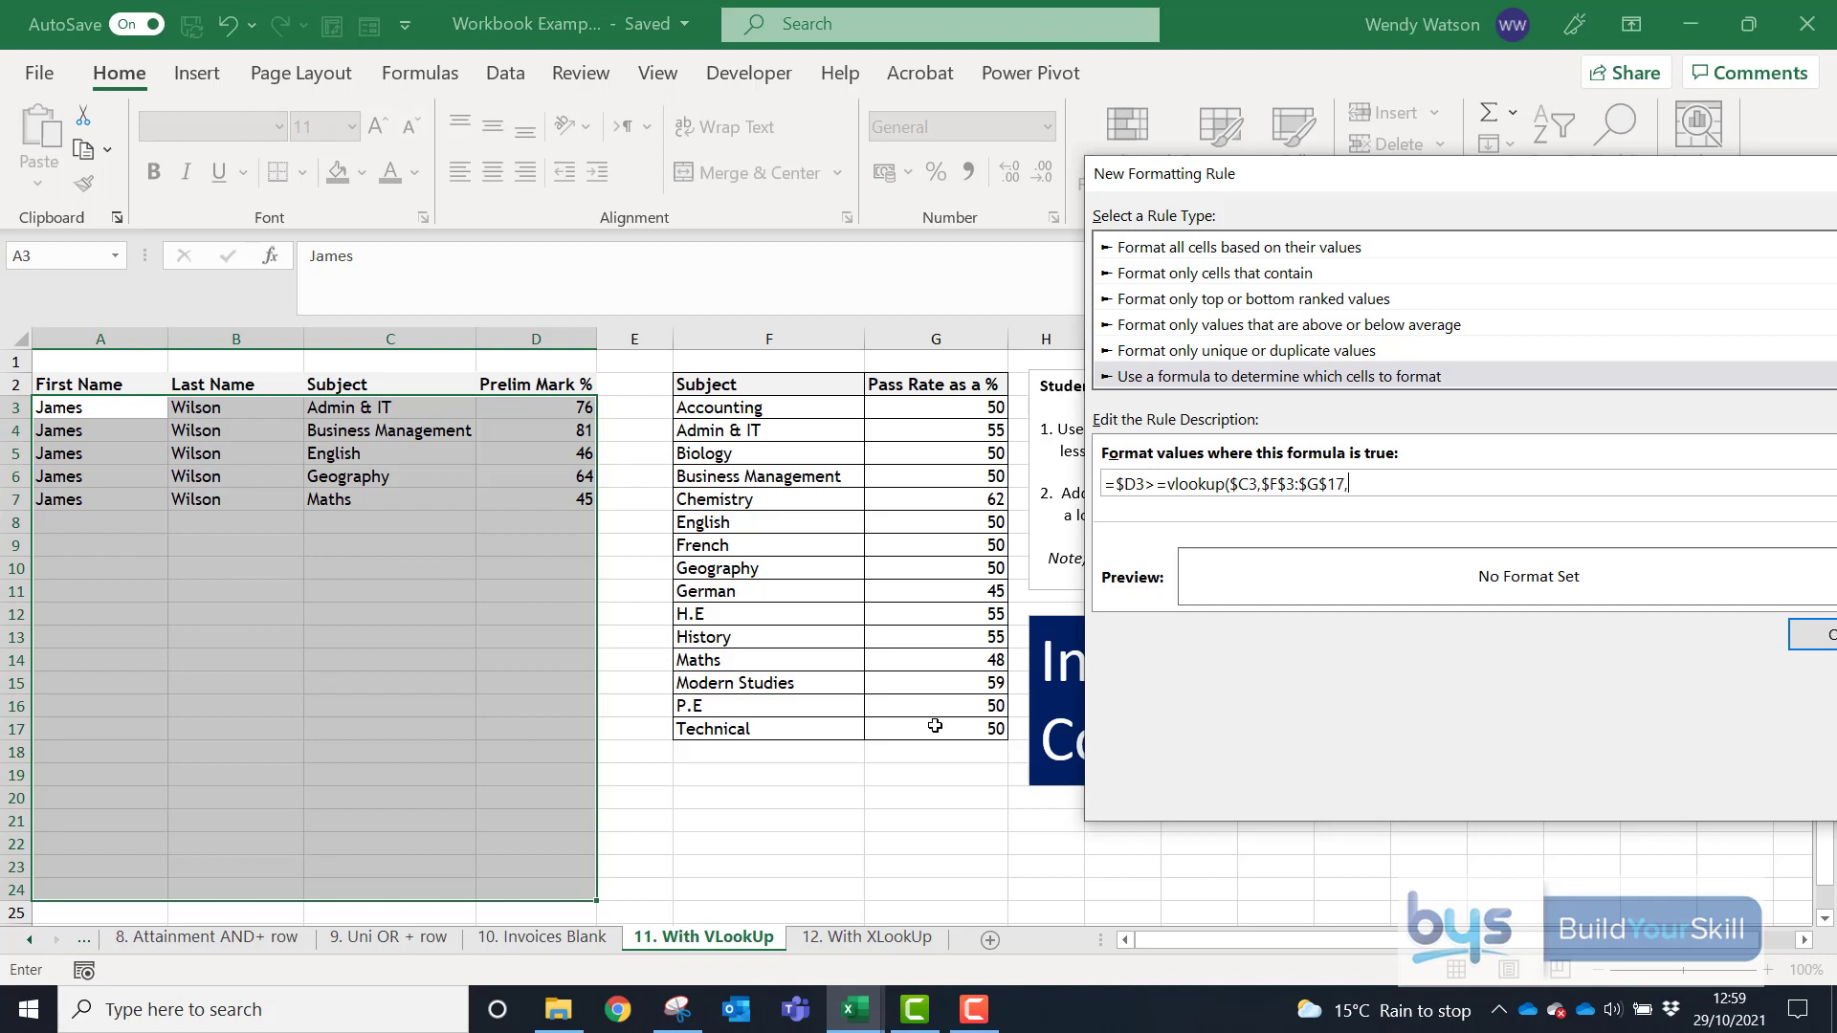
pyautogui.write('2,false)')
# - Give the pass rule a light green fill and apply it to the marks table
pyautogui.moveTo(1414, 188); pyautogui.dragTo(1188, 187)
pyautogui.click(1719, 575)
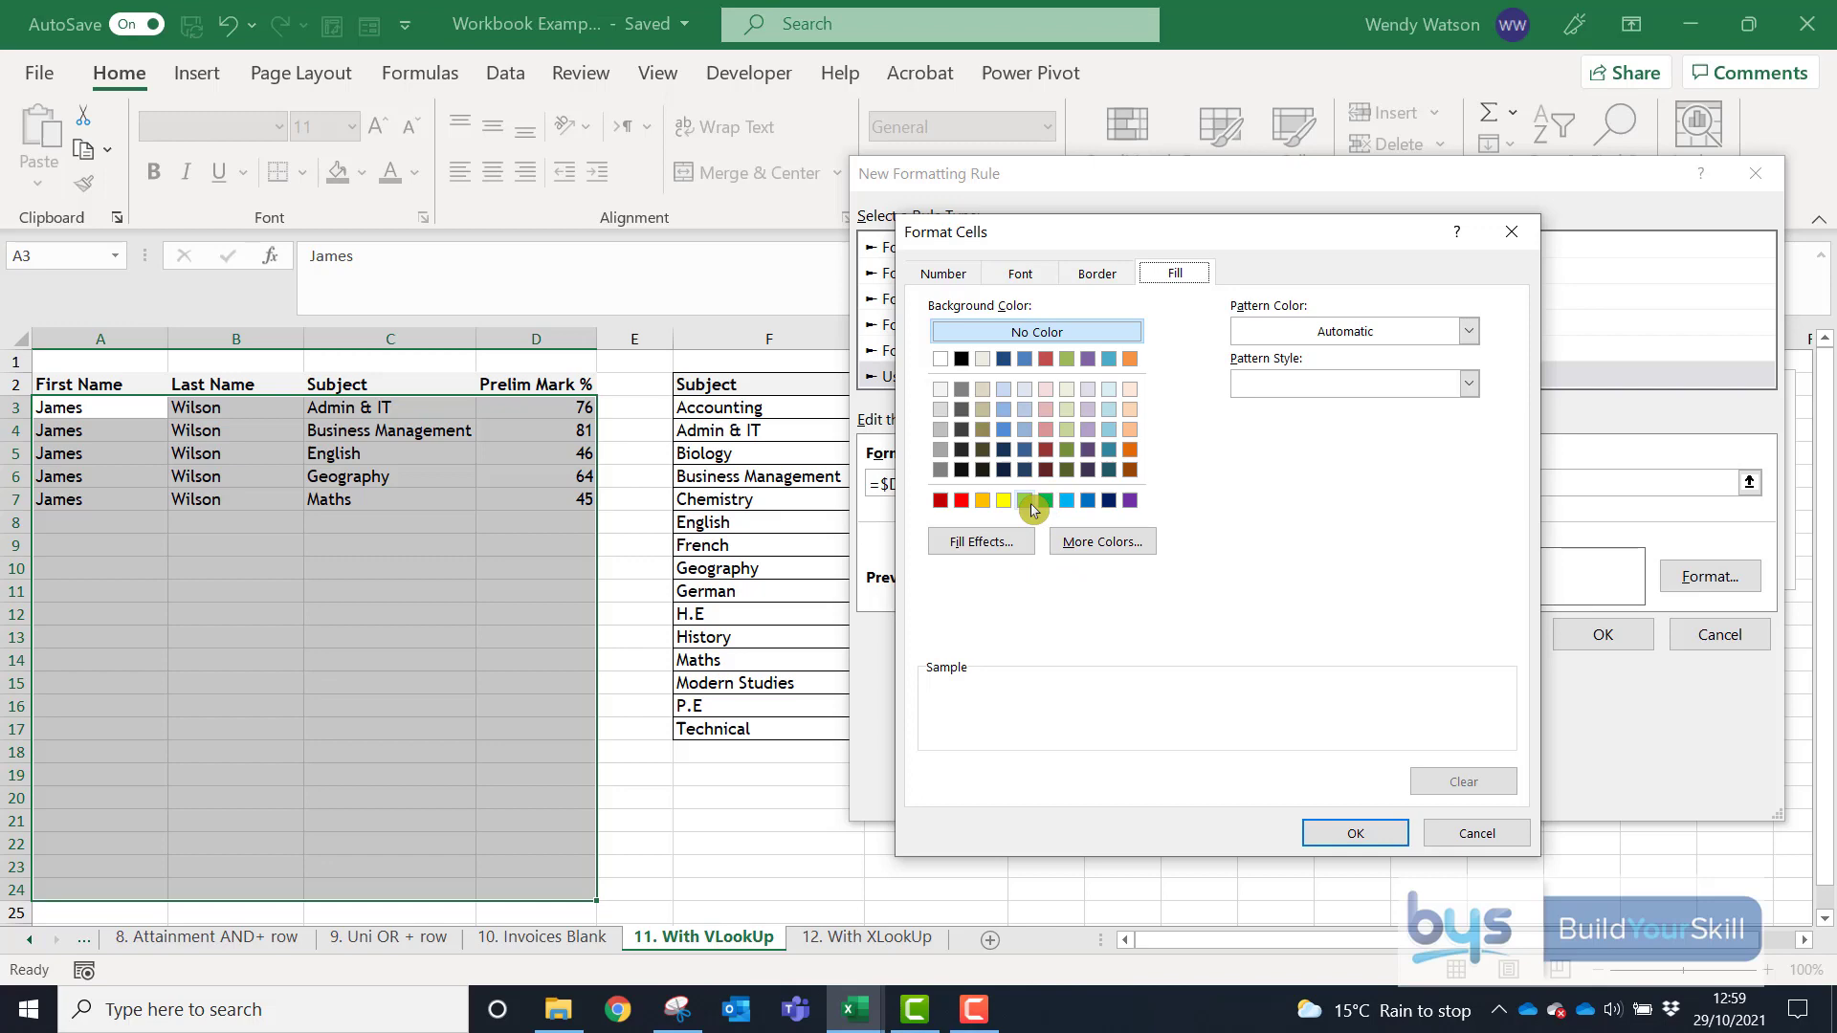
pyautogui.click(1027, 502)
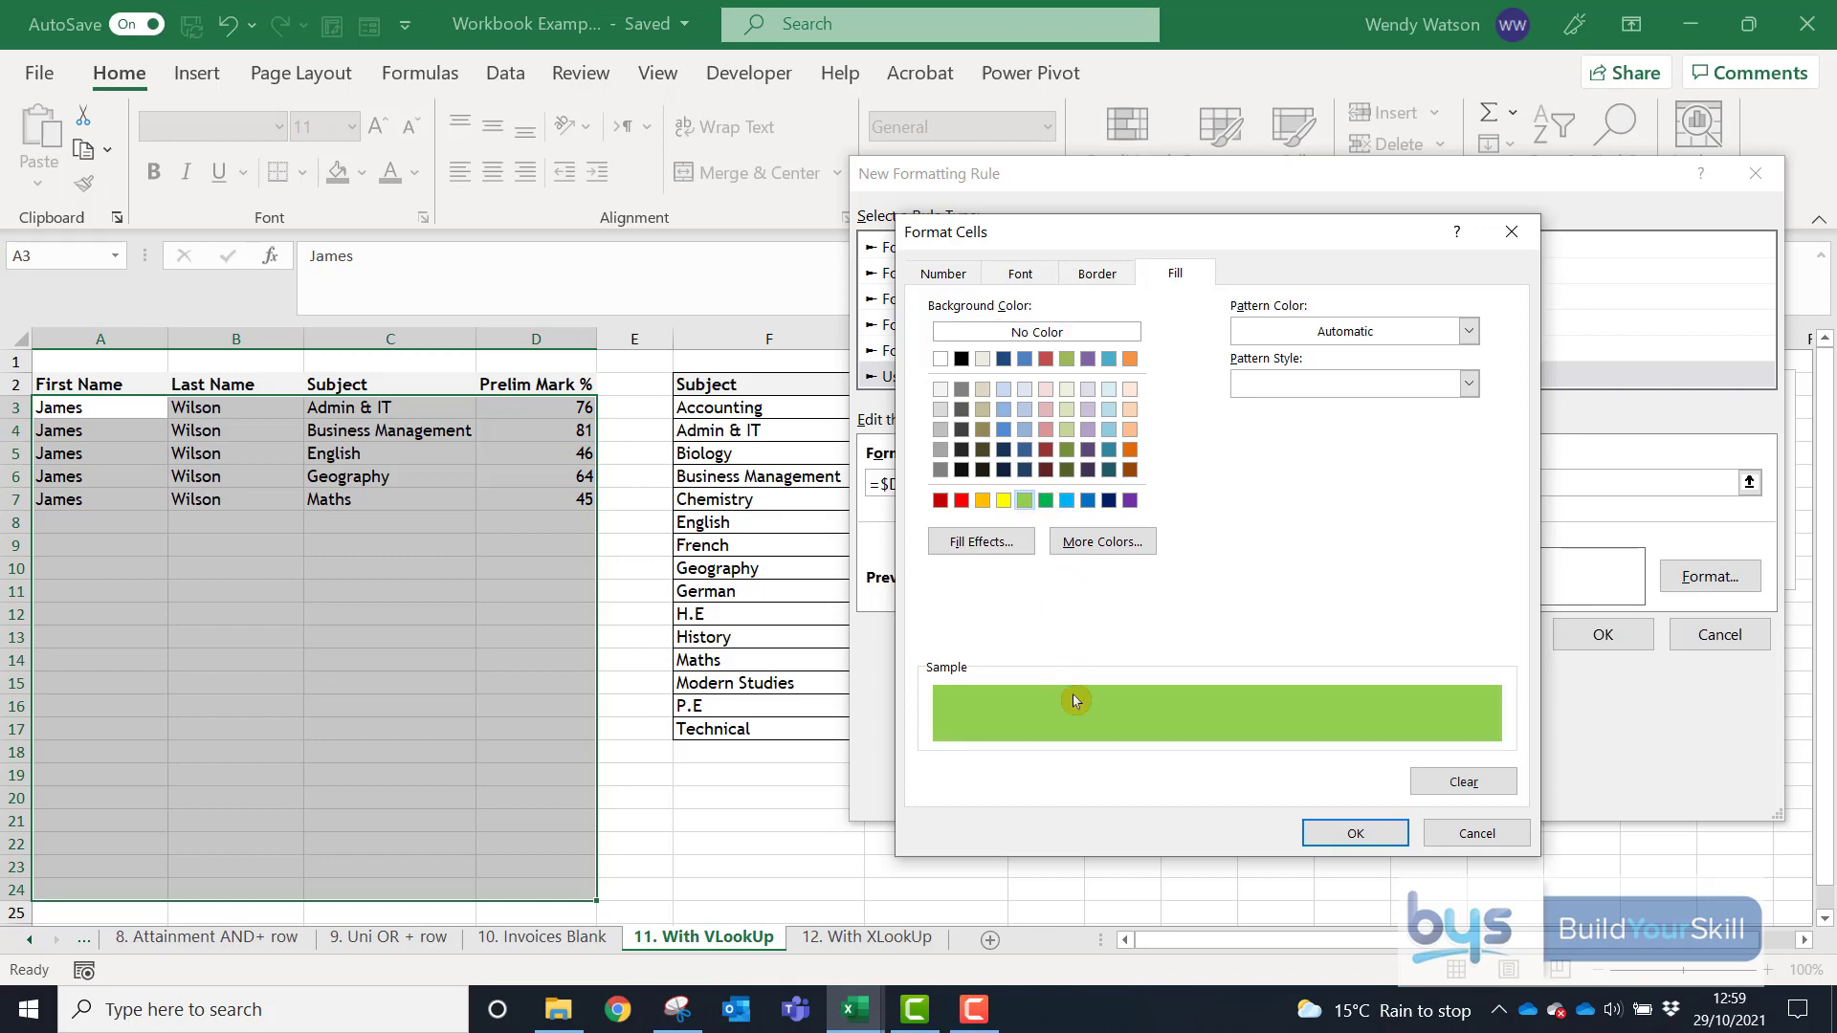
pyautogui.click(1343, 845)
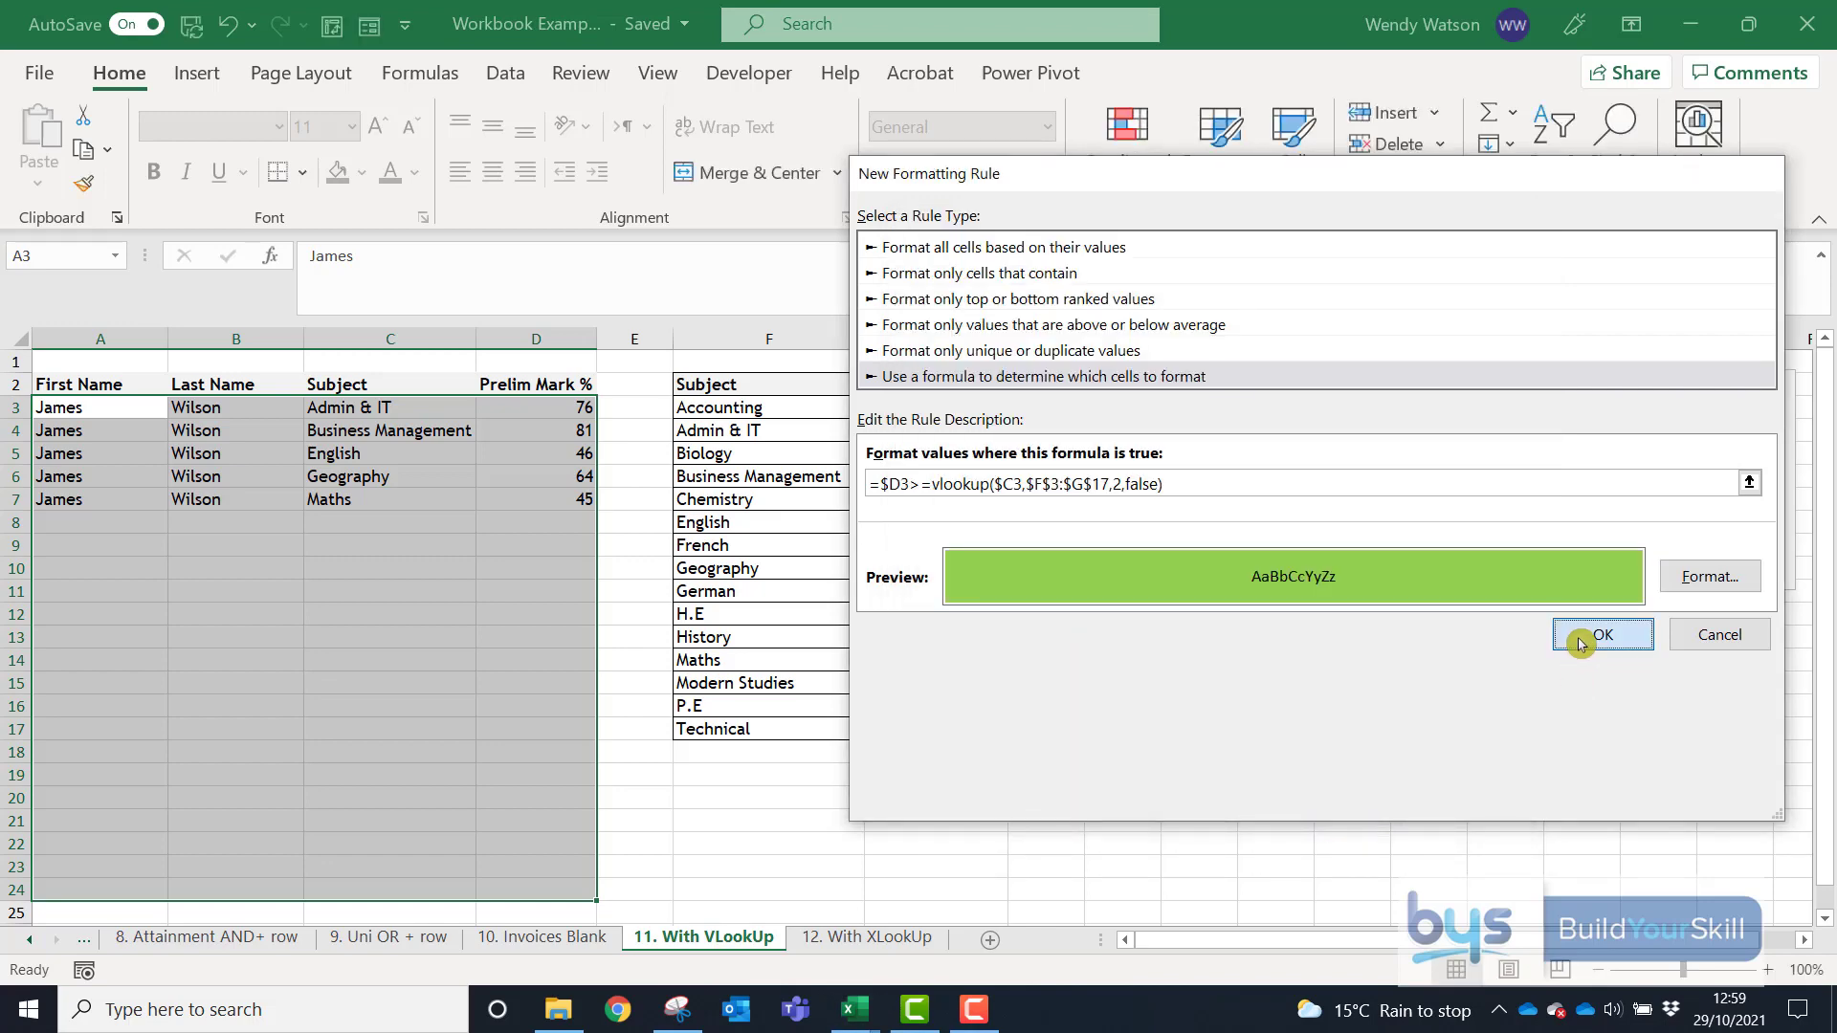
pyautogui.click(1581, 640)
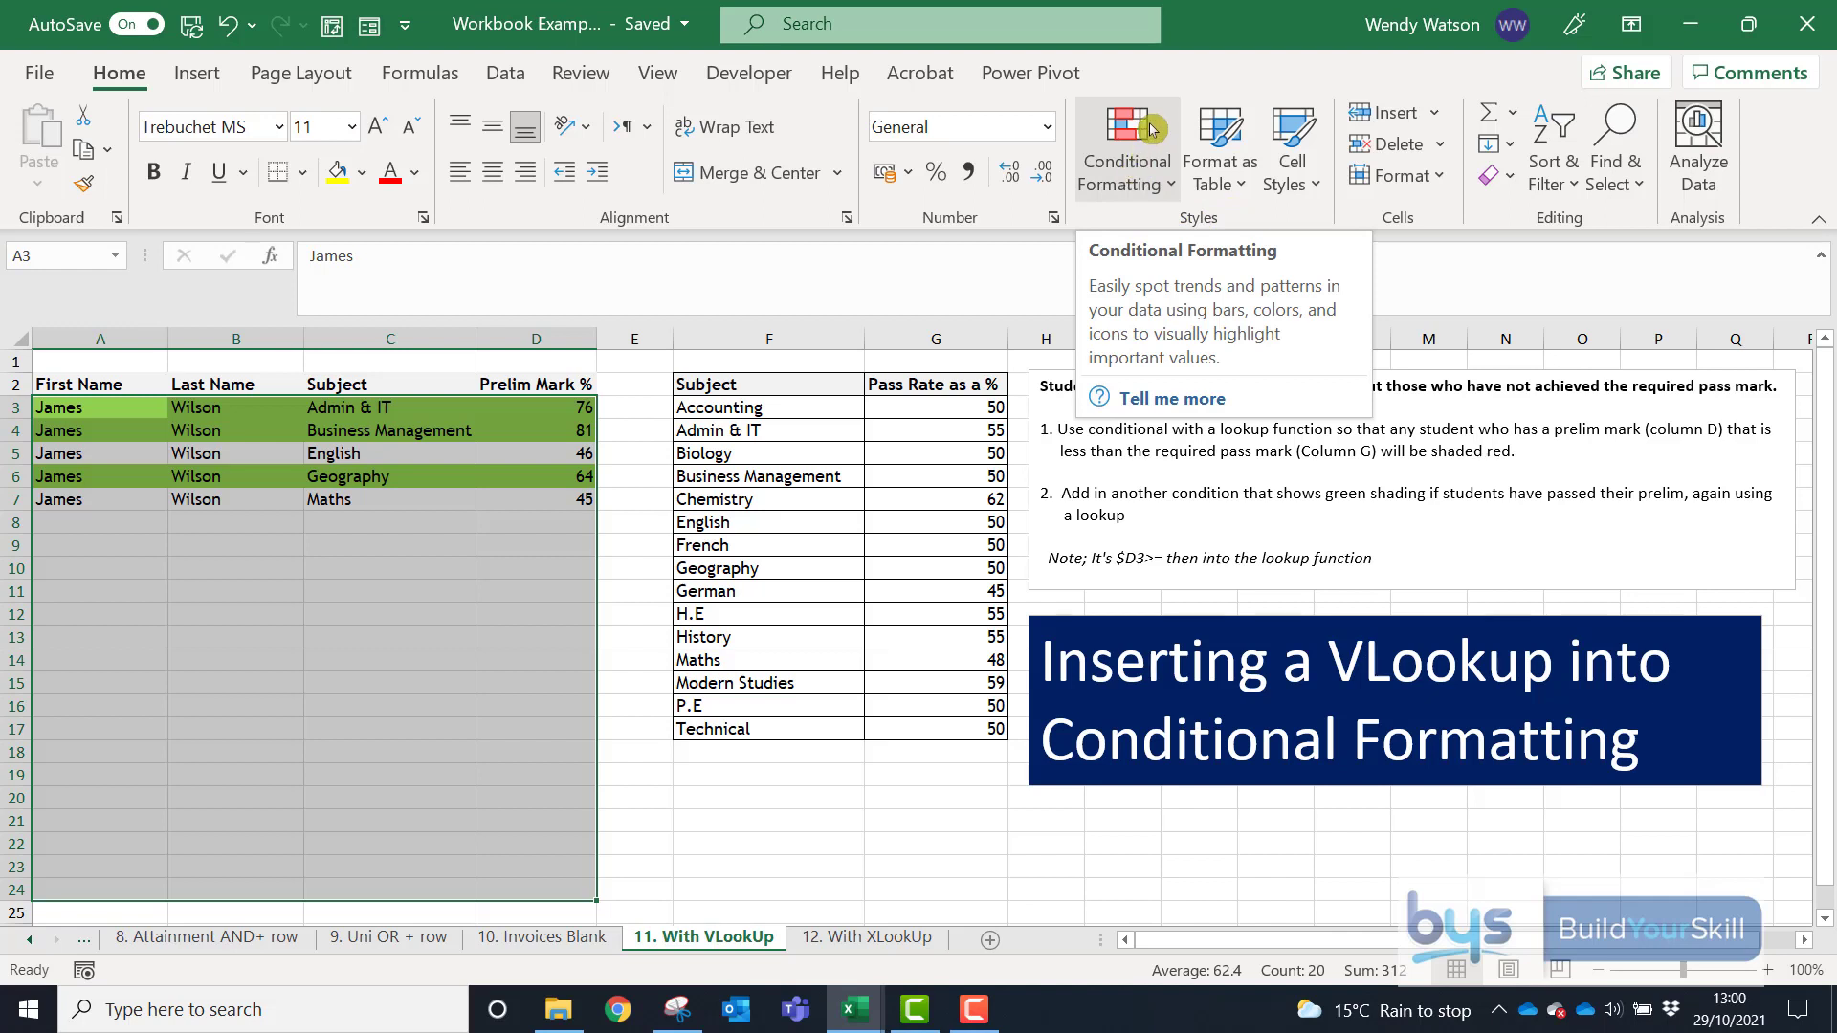
# - Duplicate the pass rule and change its formula to =$D3<VLOOKUP($C3,$F$3:$G$17,2,FALSE)
pyautogui.click(1151, 128)
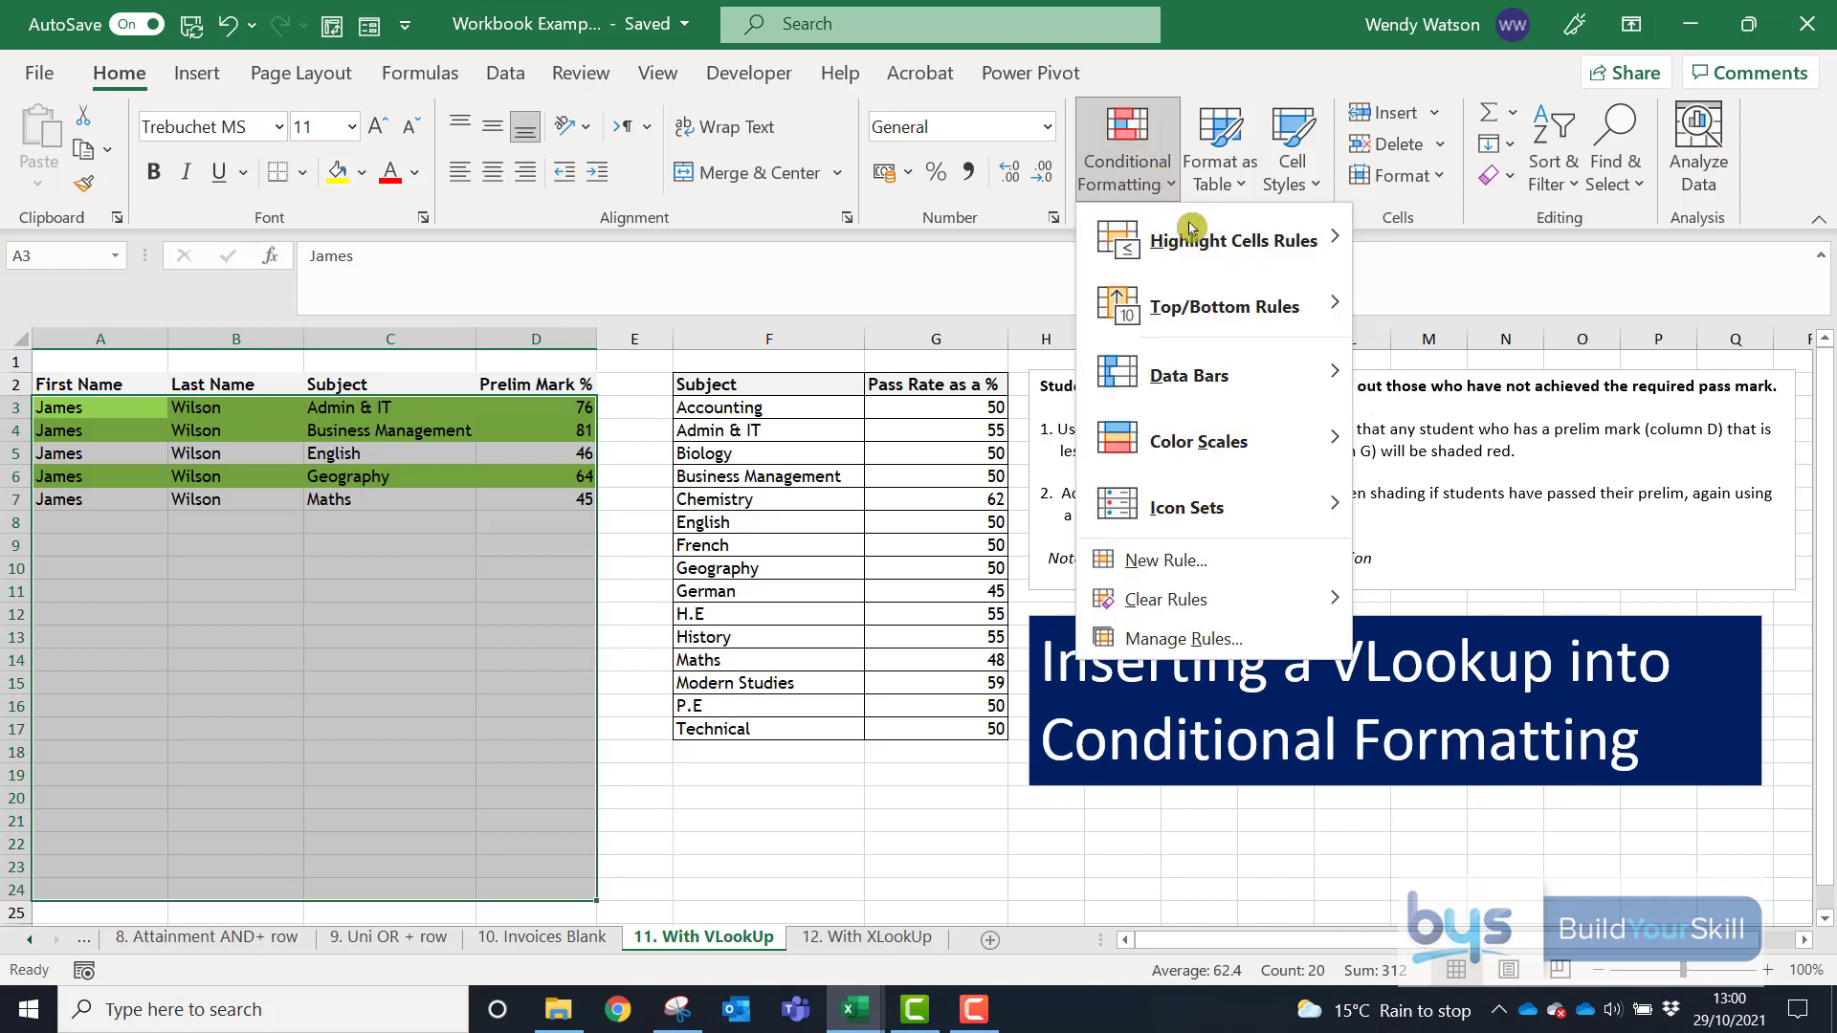
pyautogui.click(1181, 638)
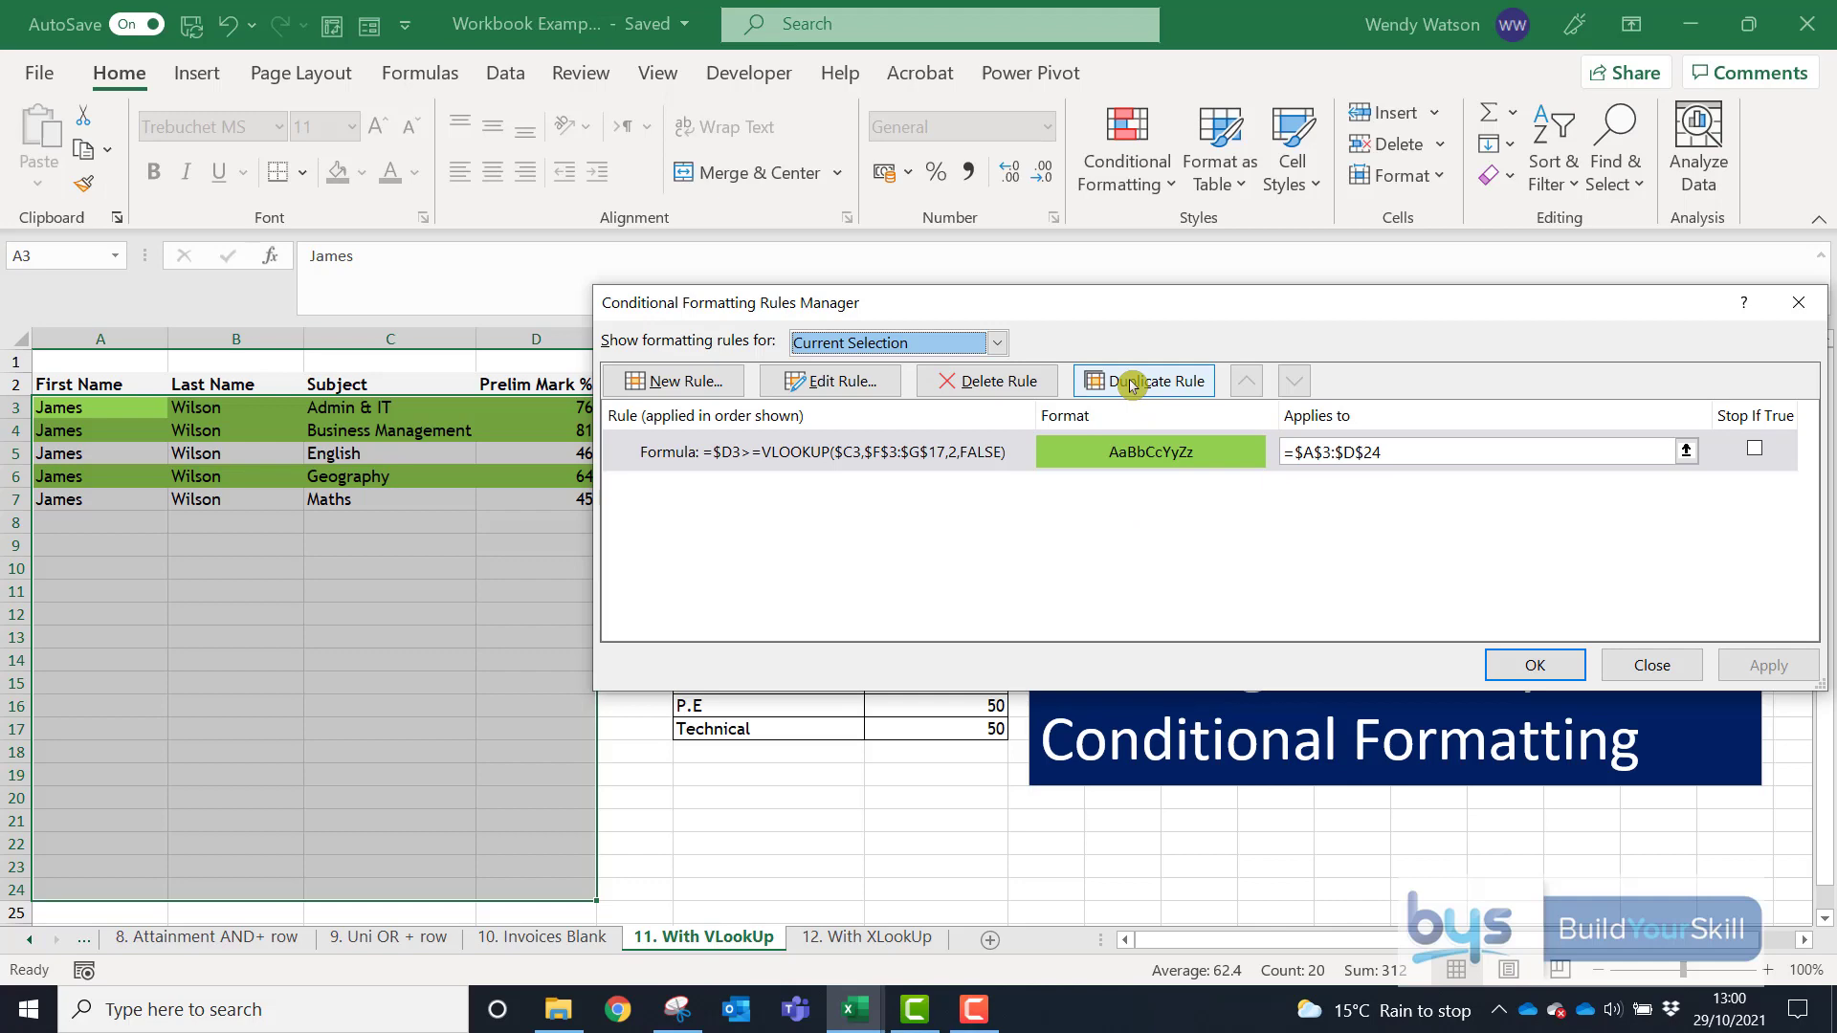
pyautogui.click(1132, 384)
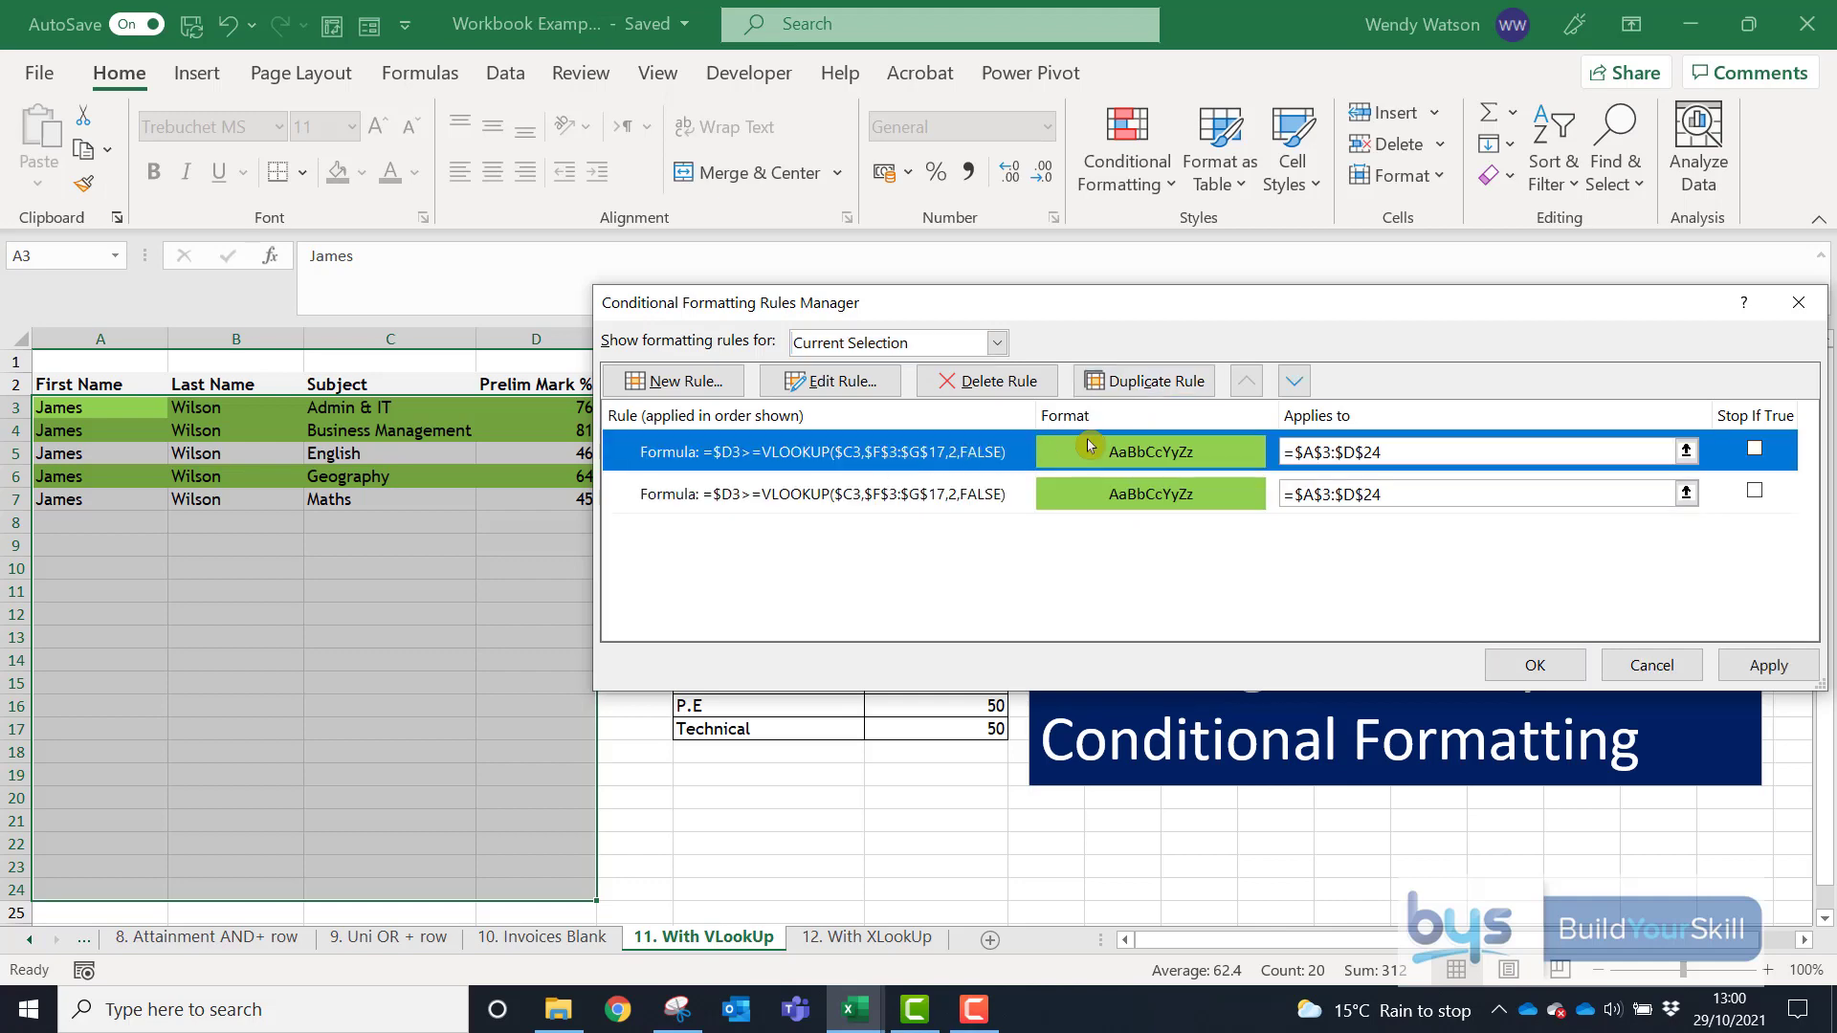
pyautogui.click(830, 383)
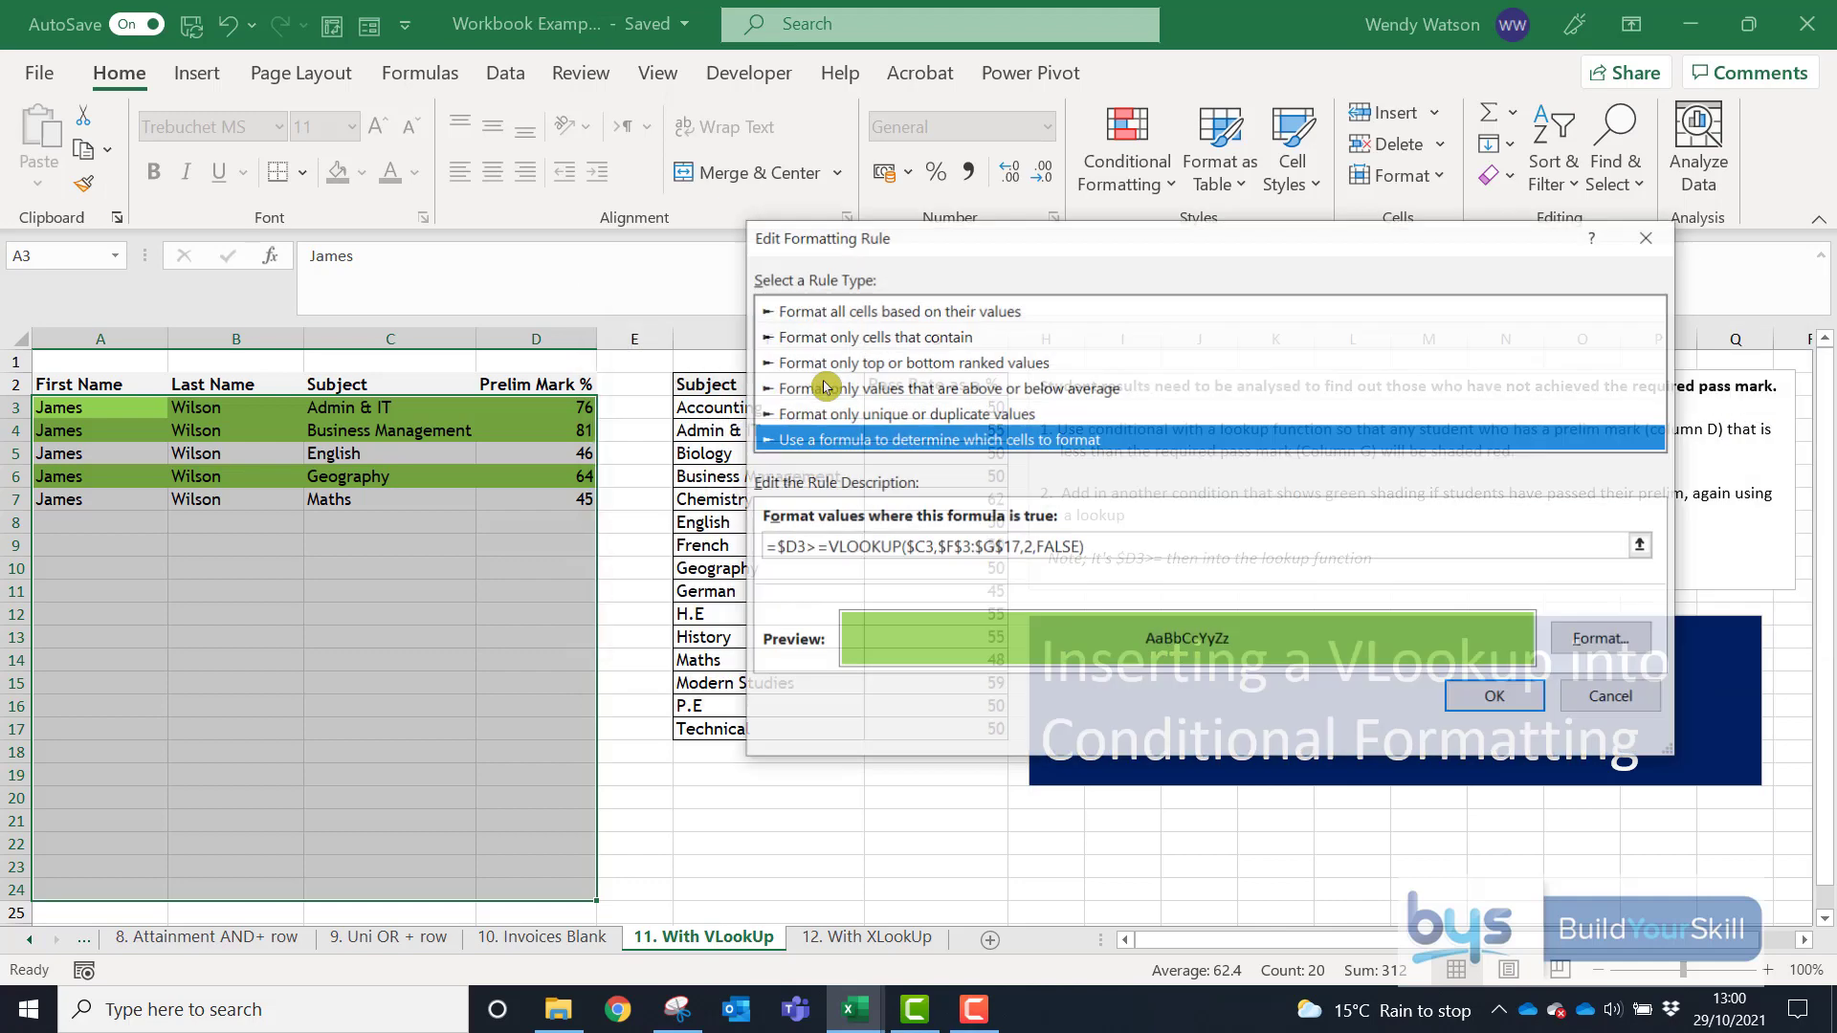
pyautogui.click(801, 545)
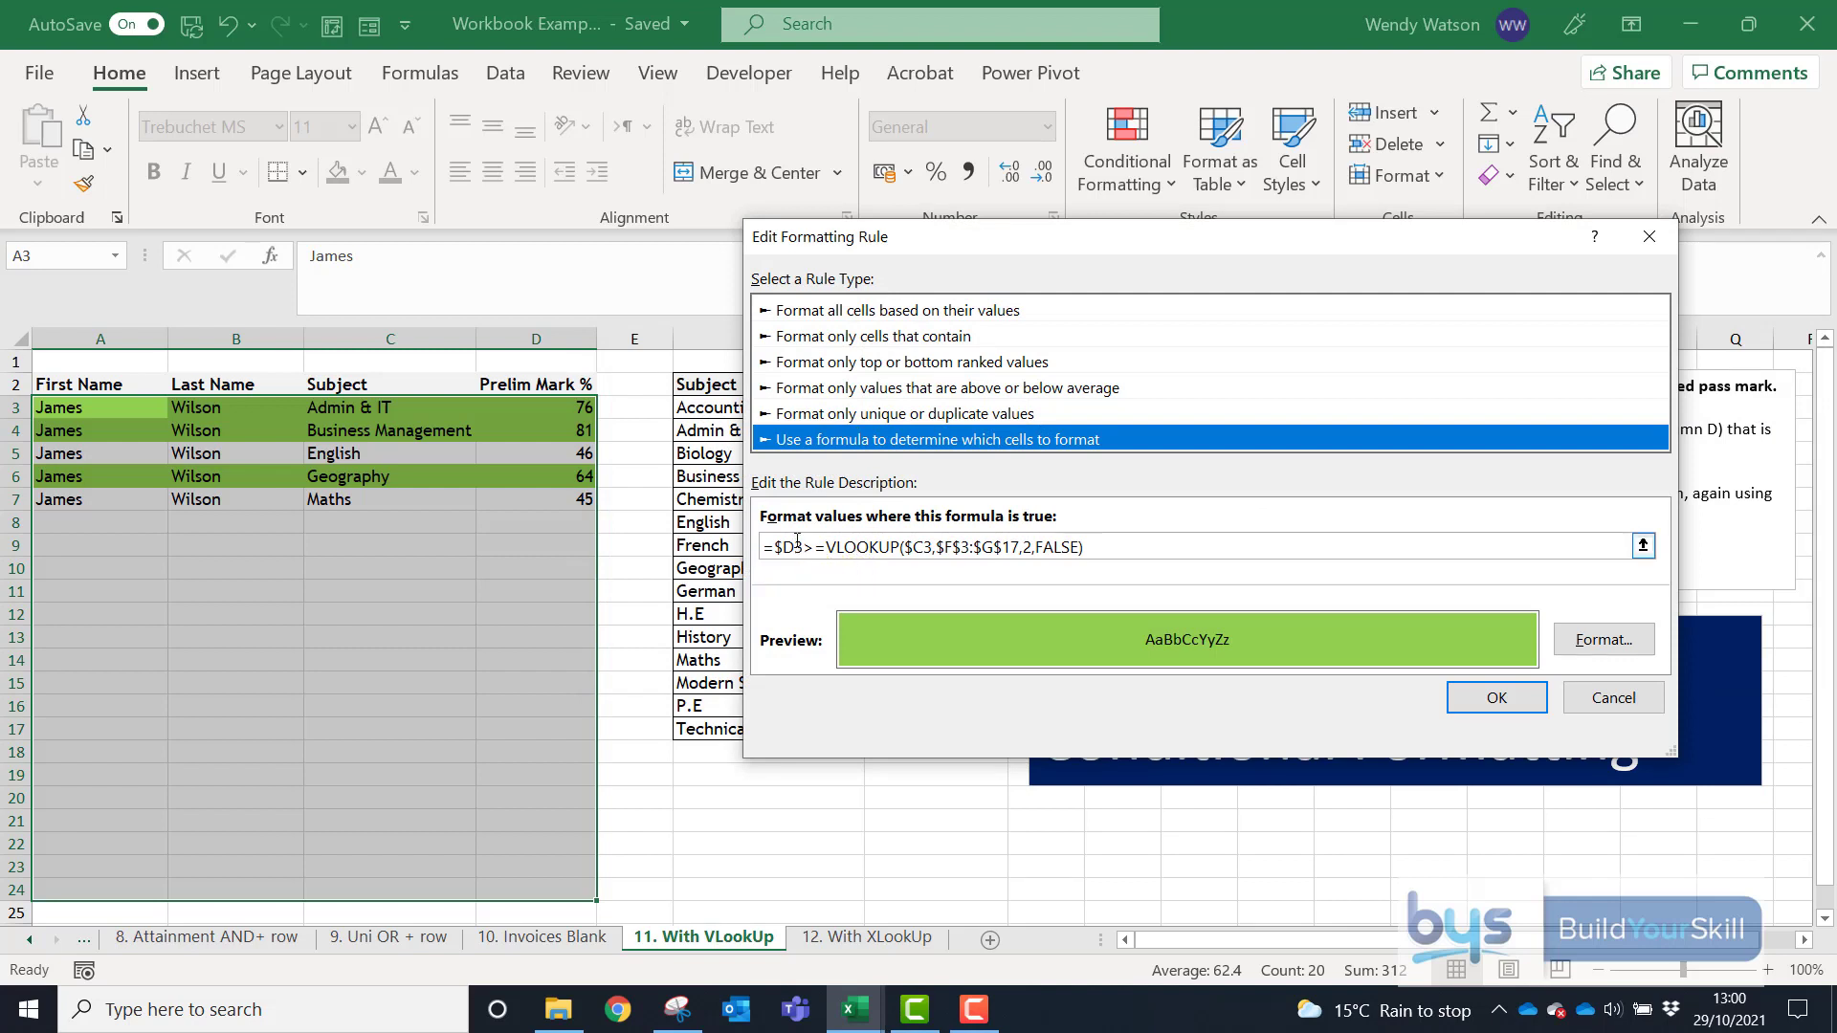
pyautogui.moveTo(802, 545); pyautogui.dragTo(827, 546)
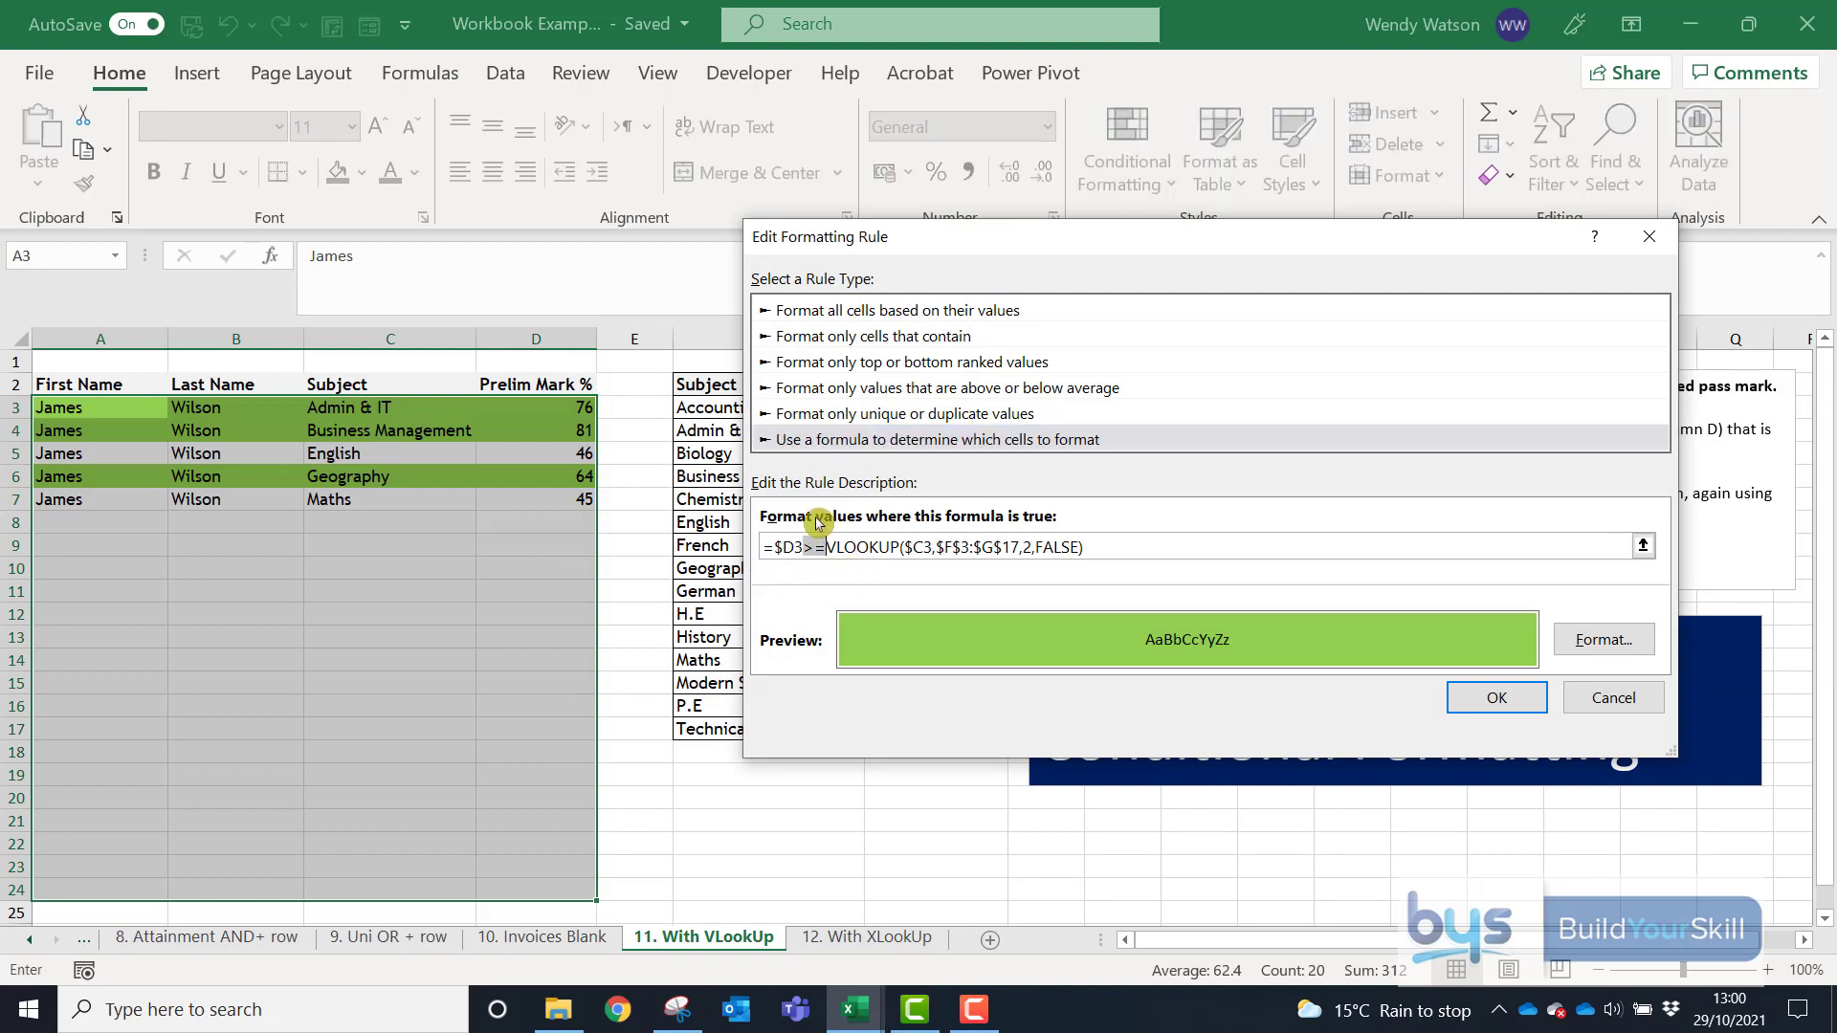
pyautogui.write('<')
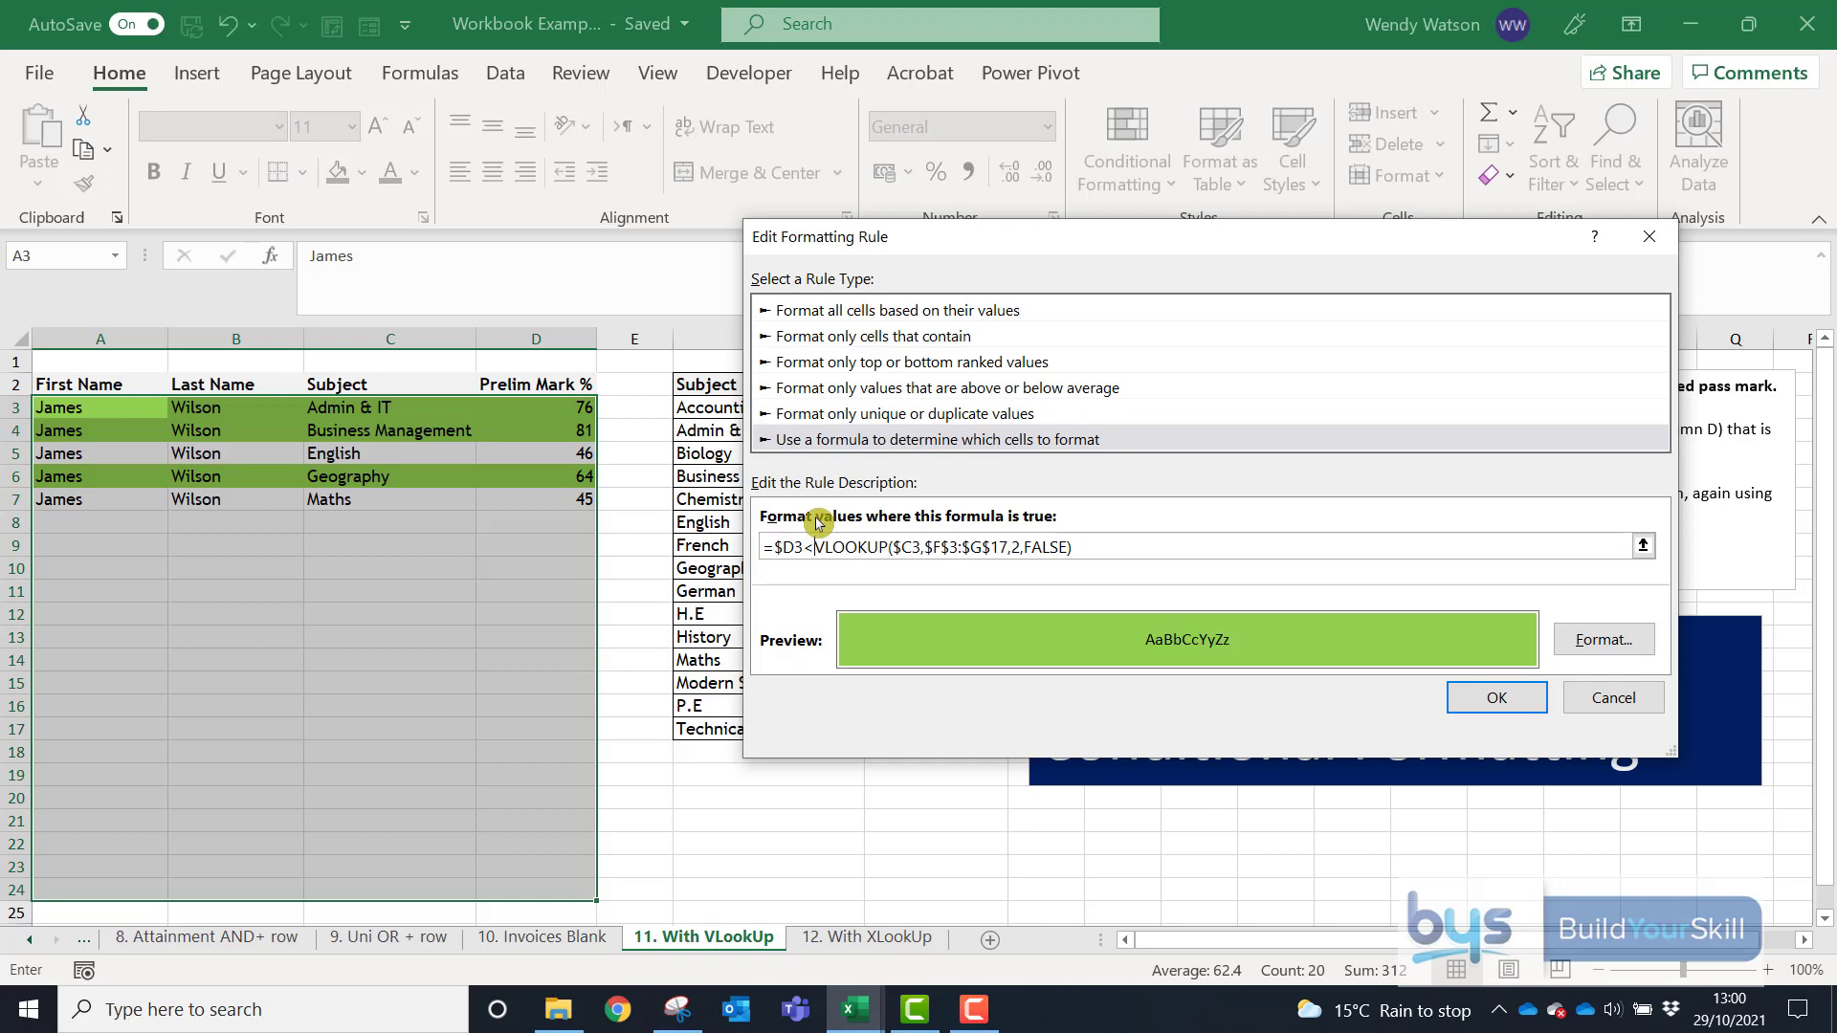
pyautogui.click(1604, 639)
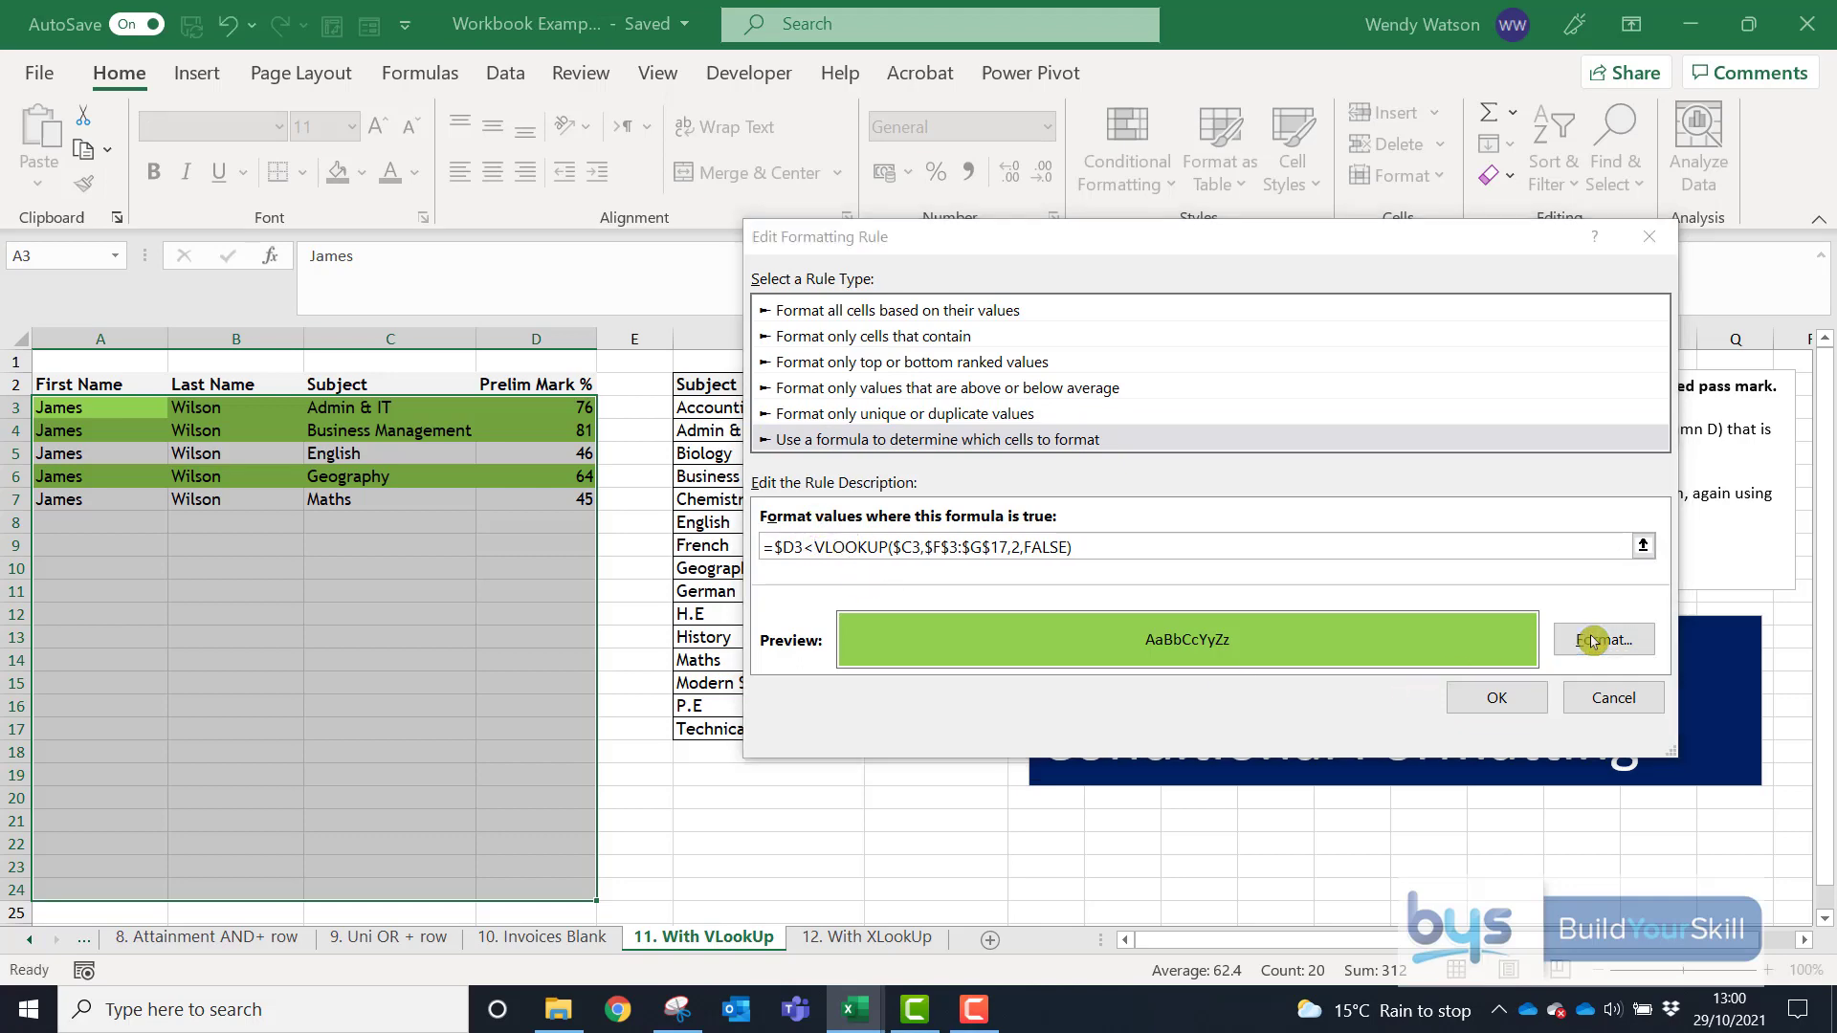
# - Give the failing rule a red fill and apply it, shading English and Maths rows red
pyautogui.click(961, 411)
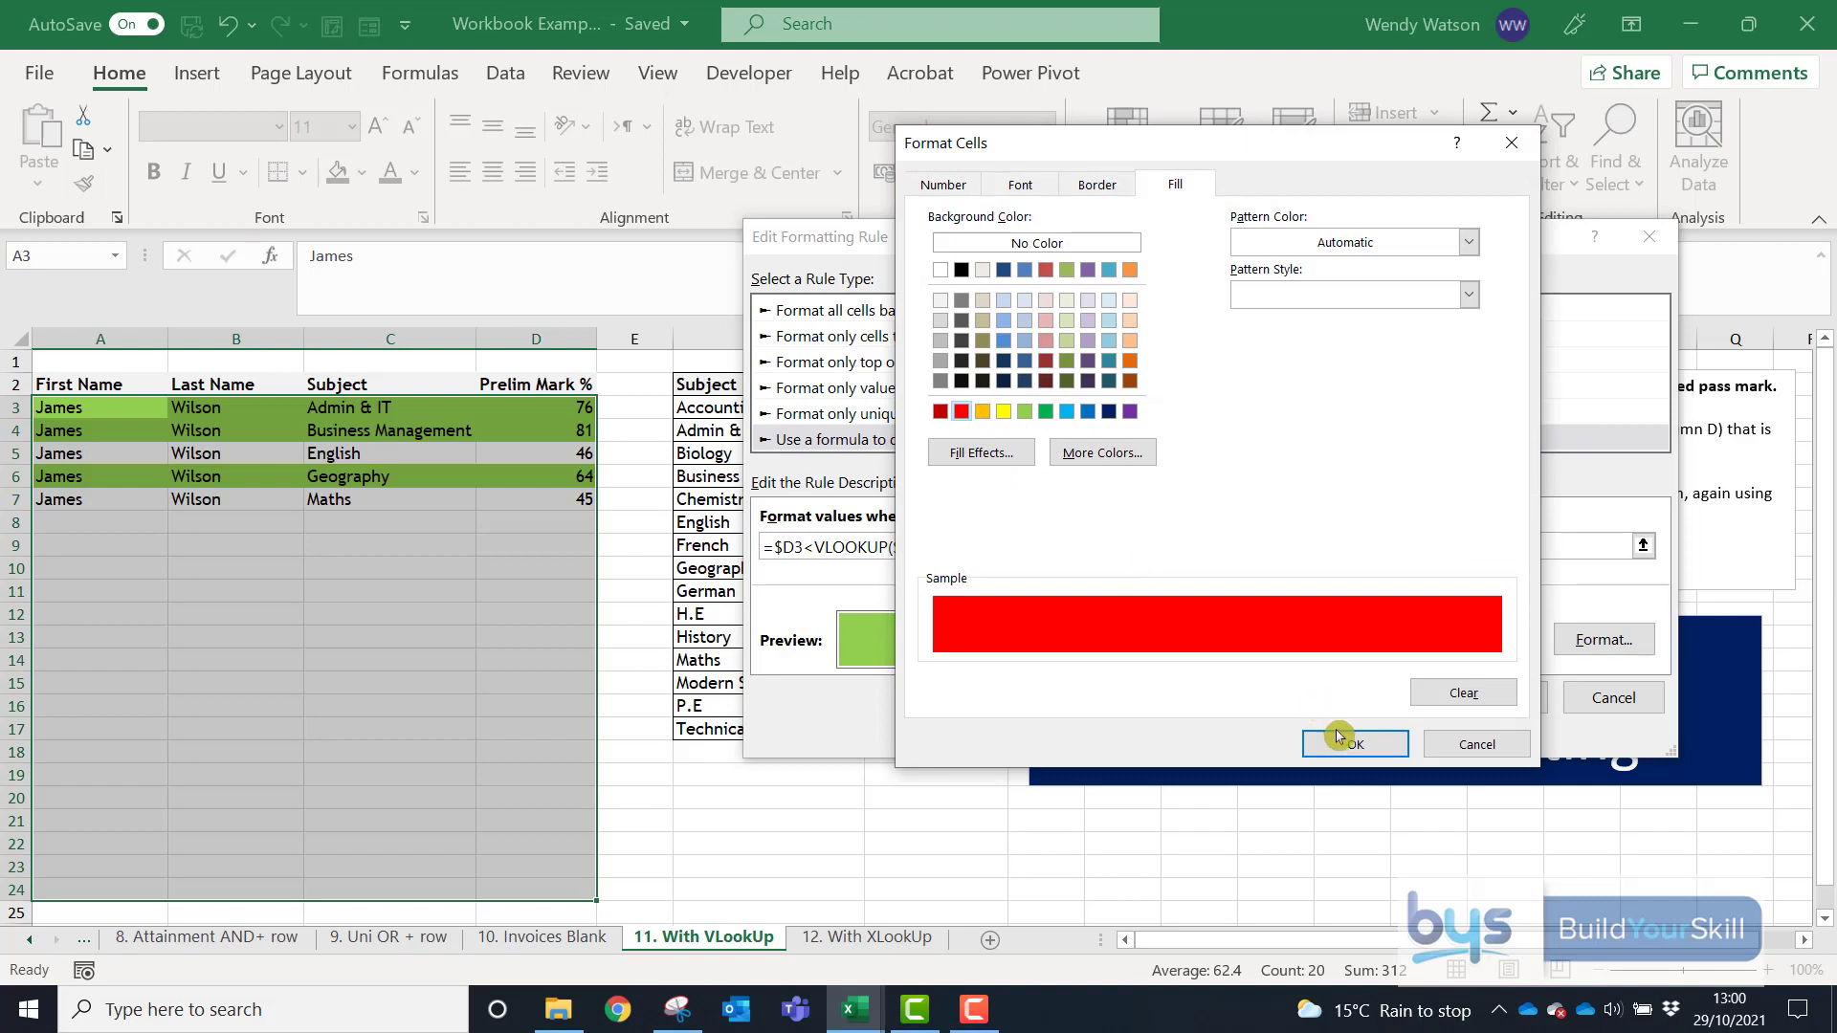
pyautogui.click(1347, 746)
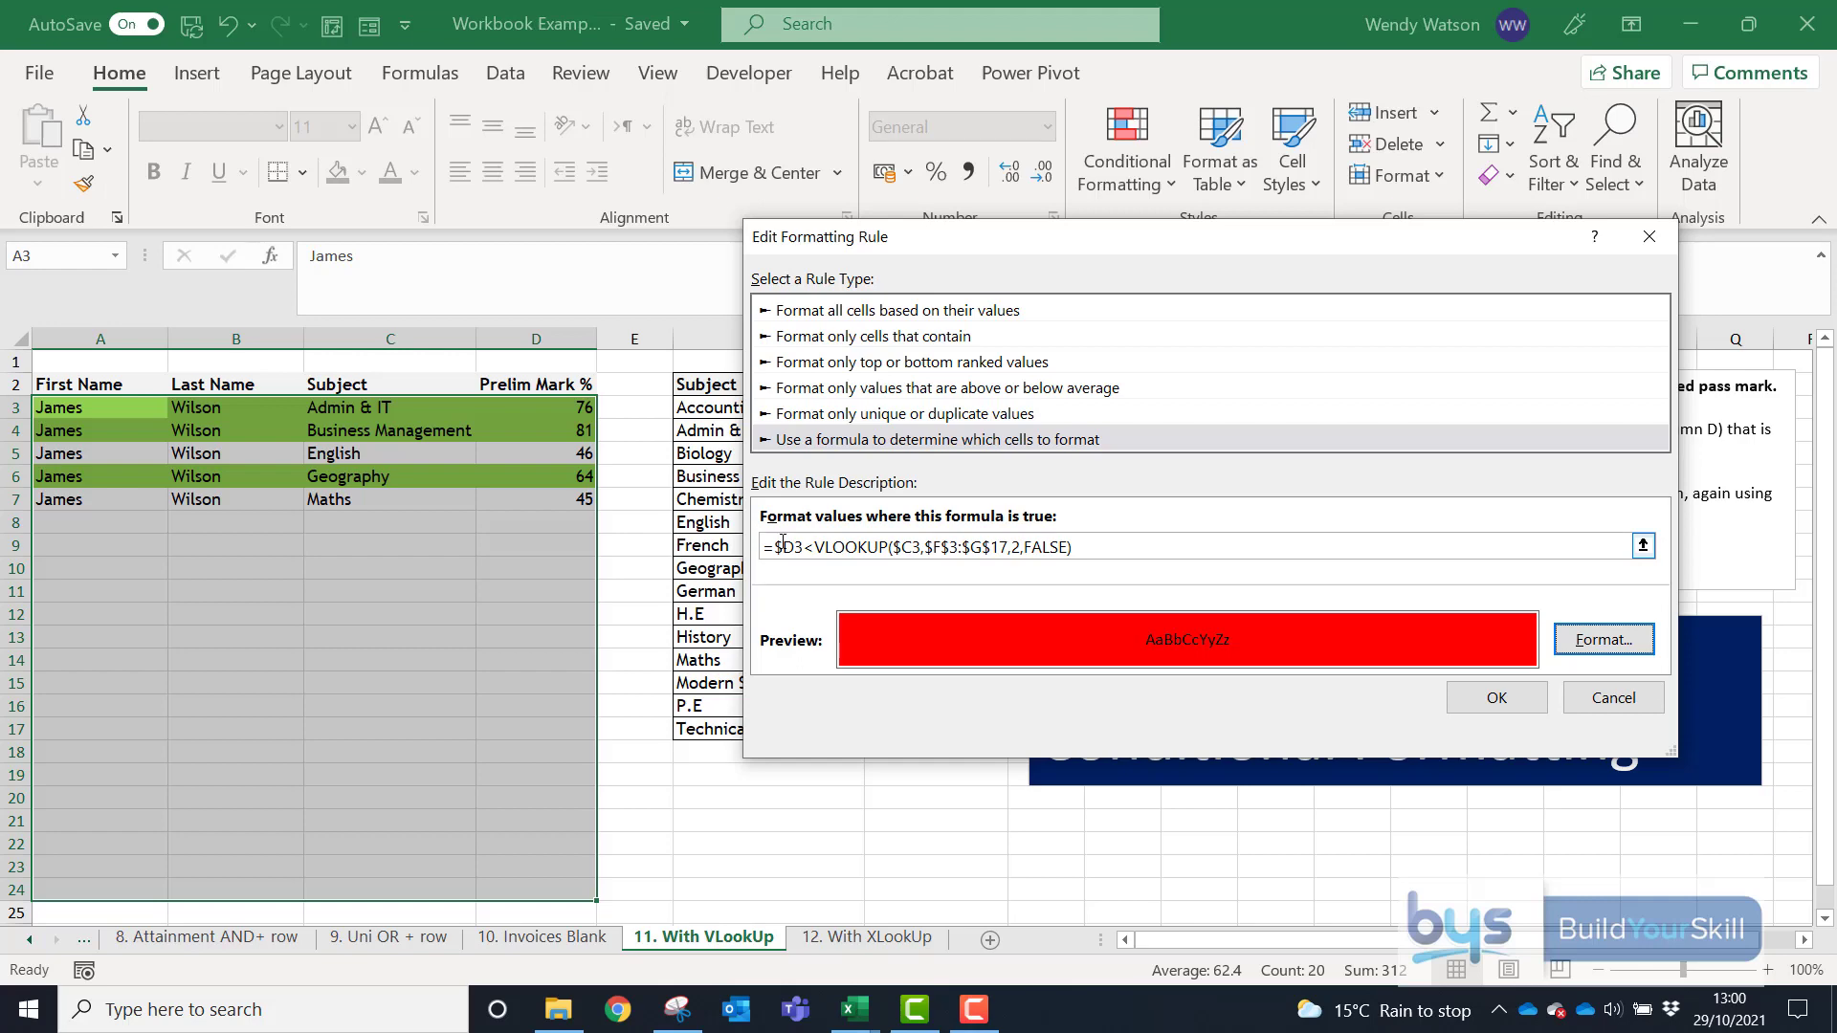
pyautogui.moveTo(1078, 238); pyautogui.dragTo(1030, 268)
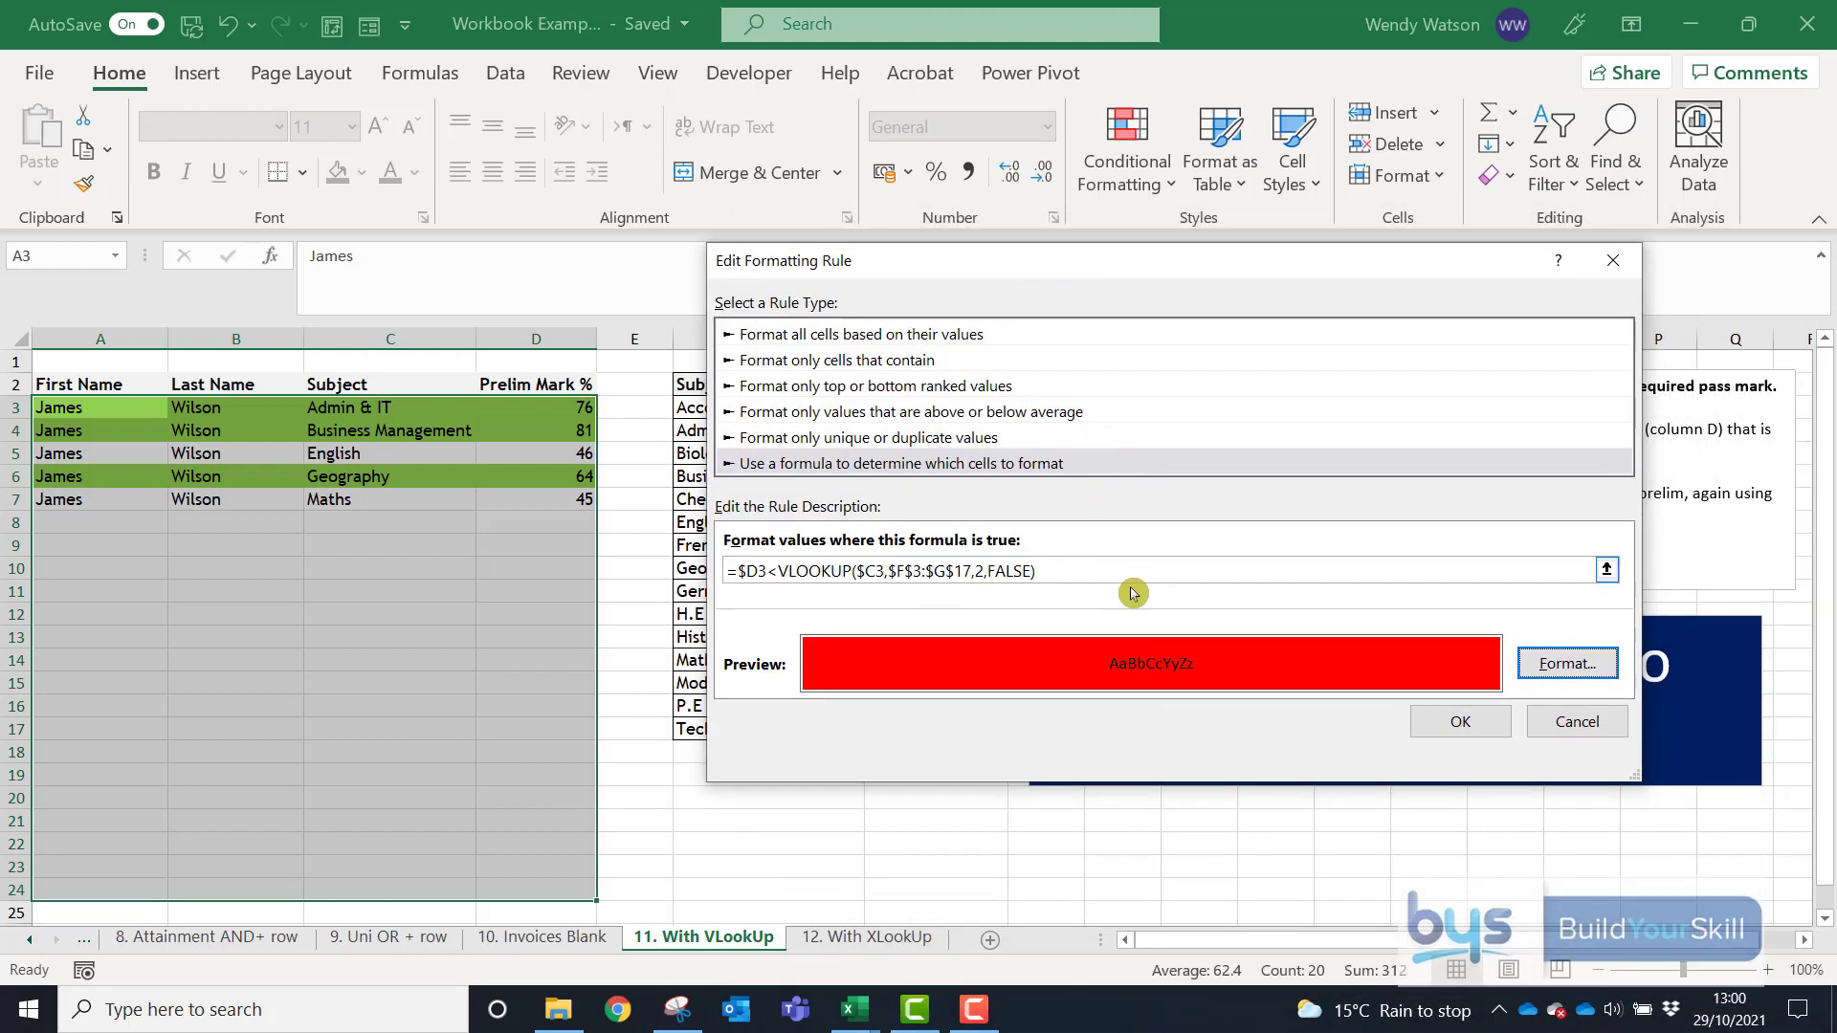
pyautogui.click(1464, 727)
pyautogui.click(1529, 674)
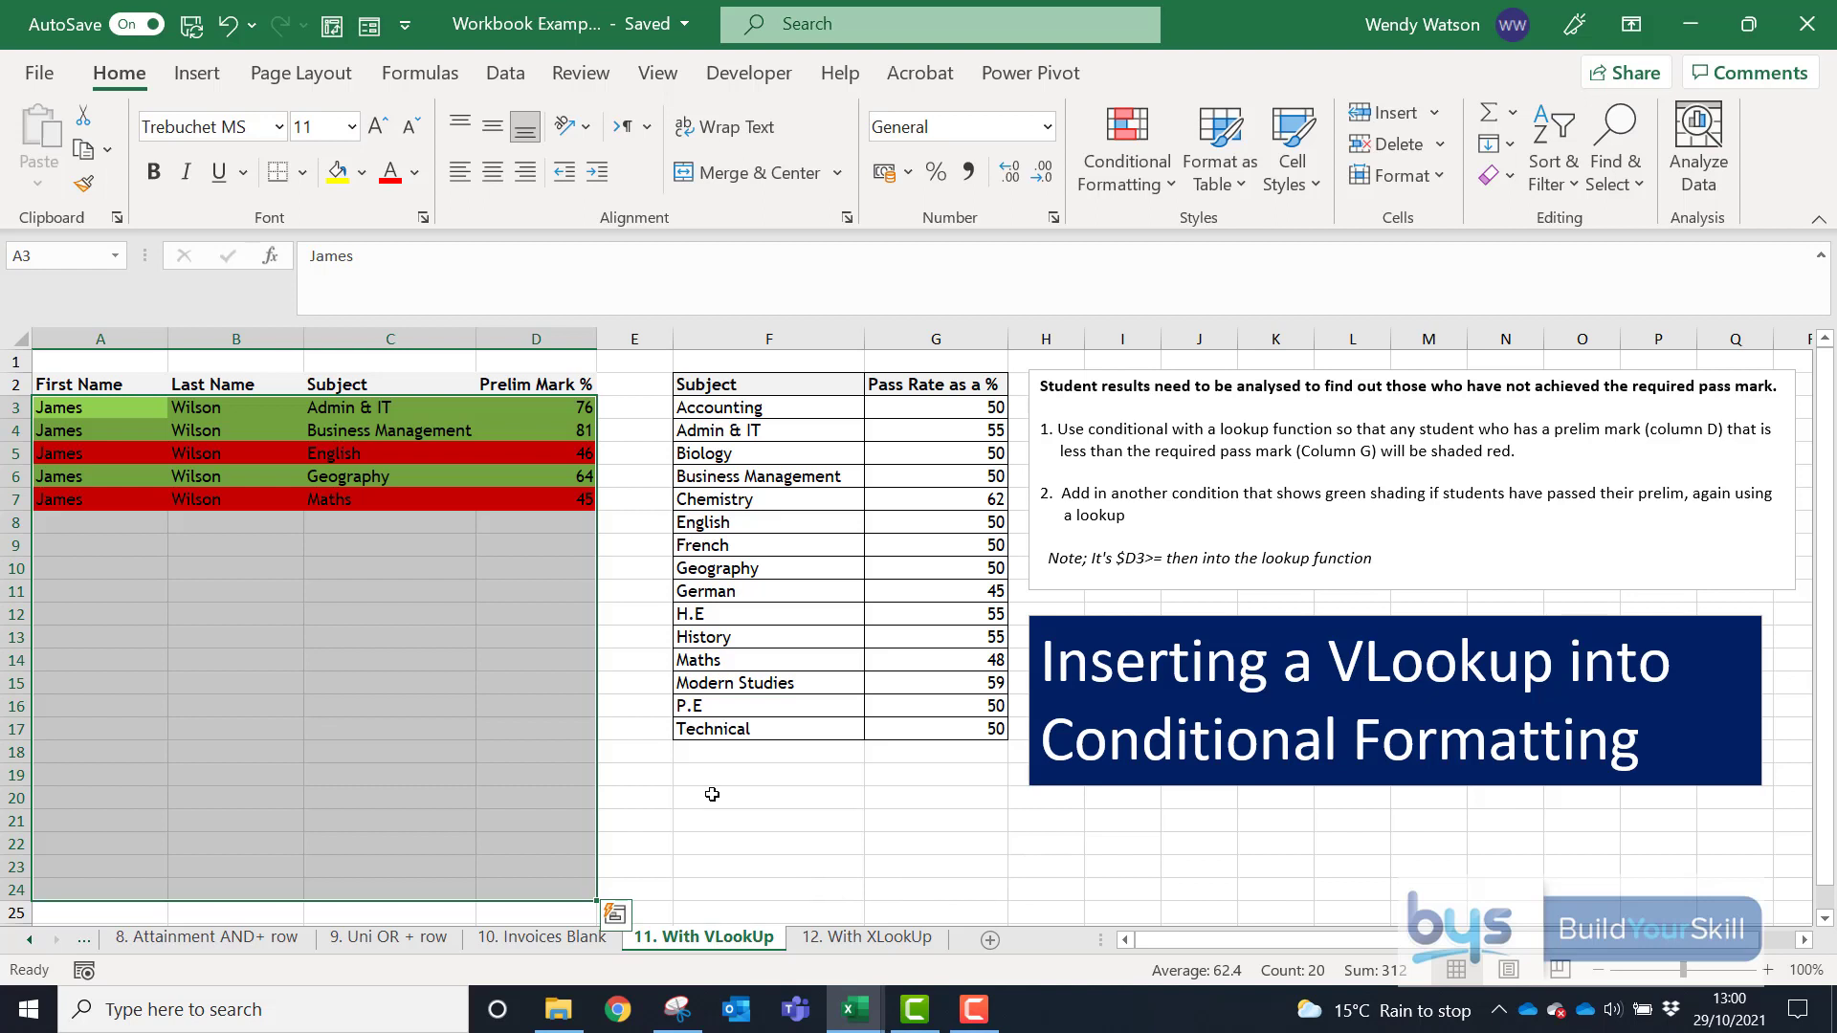
pyautogui.click(517, 636)
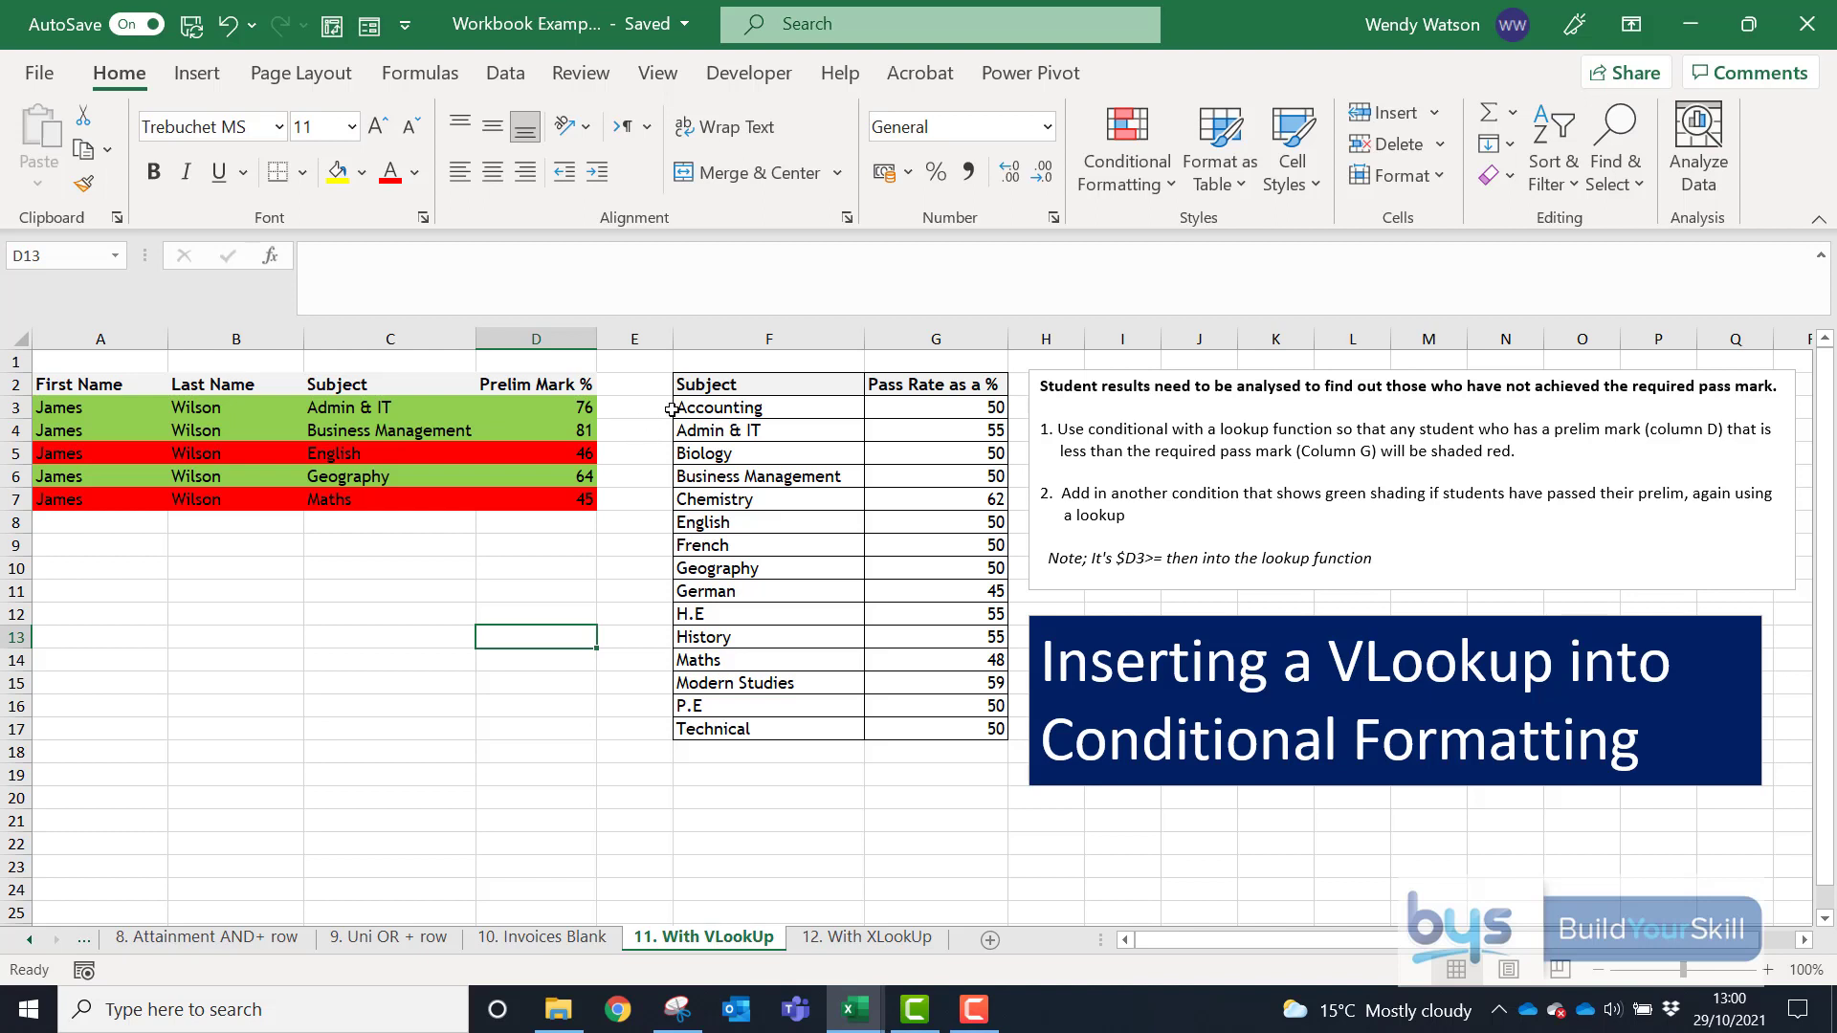
pyautogui.click(947, 434)
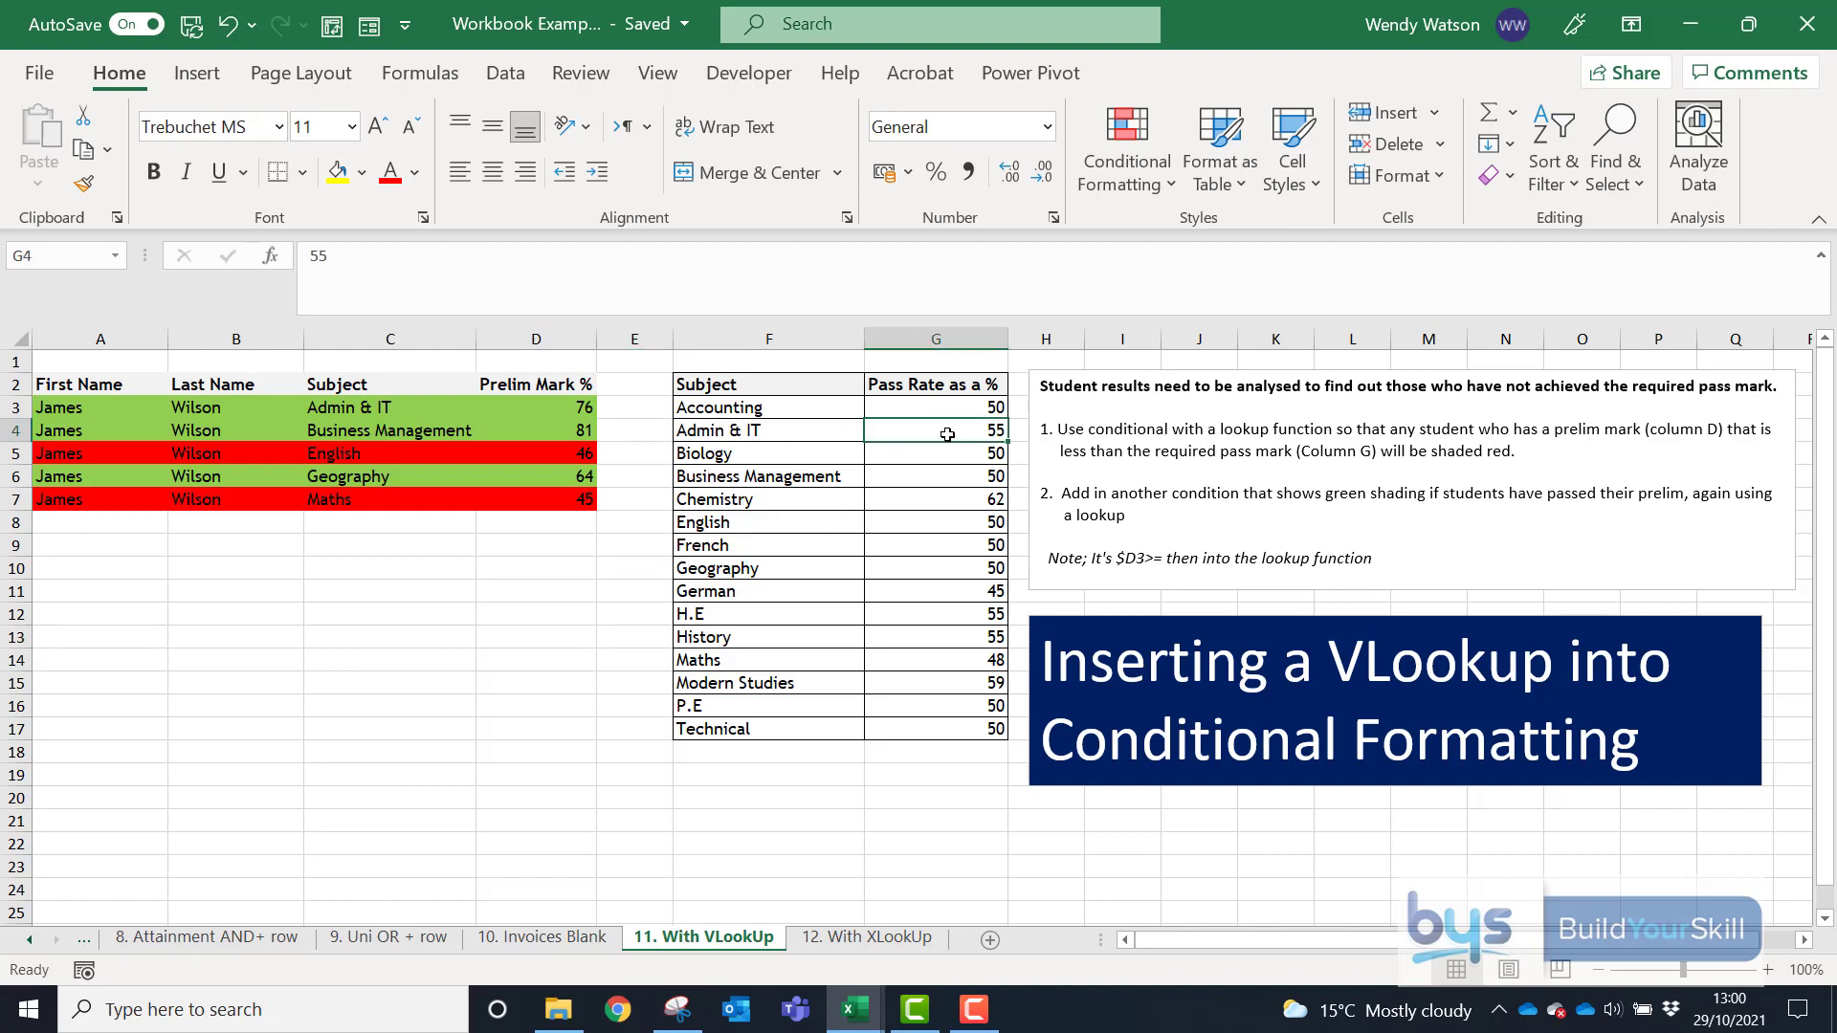
pyautogui.write('80')
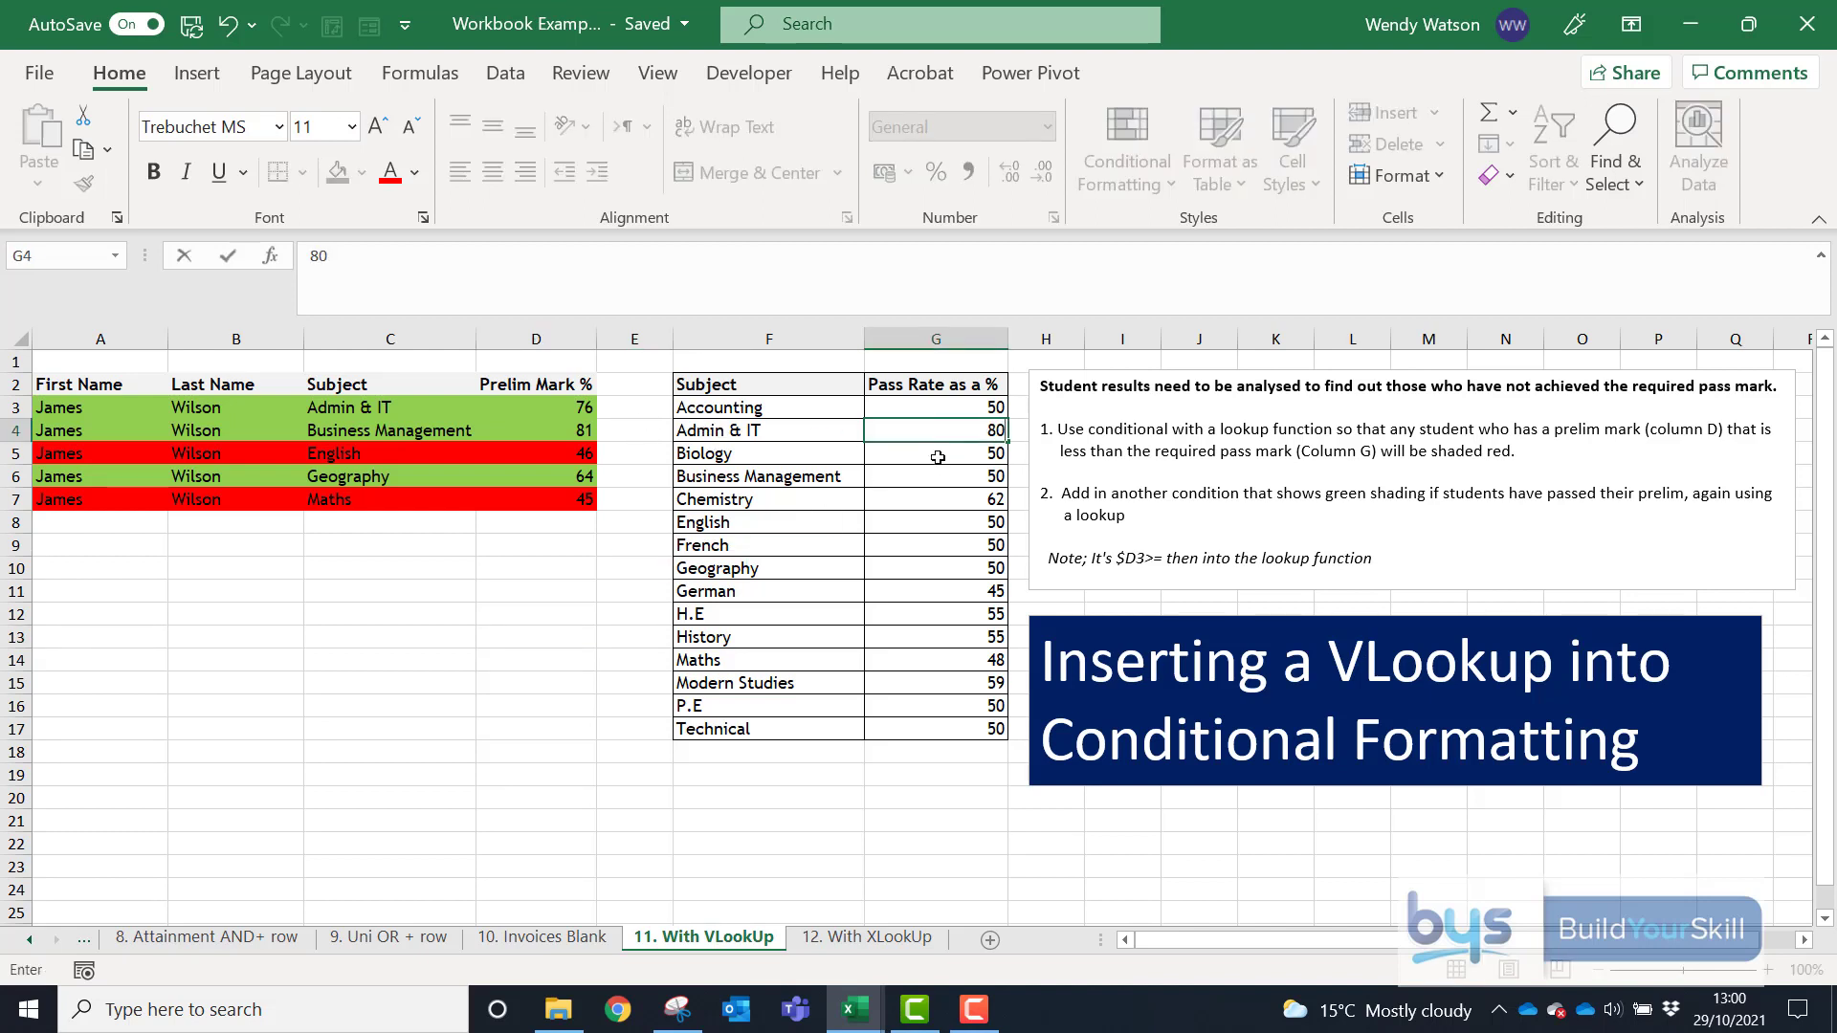
pyautogui.click(926, 483)
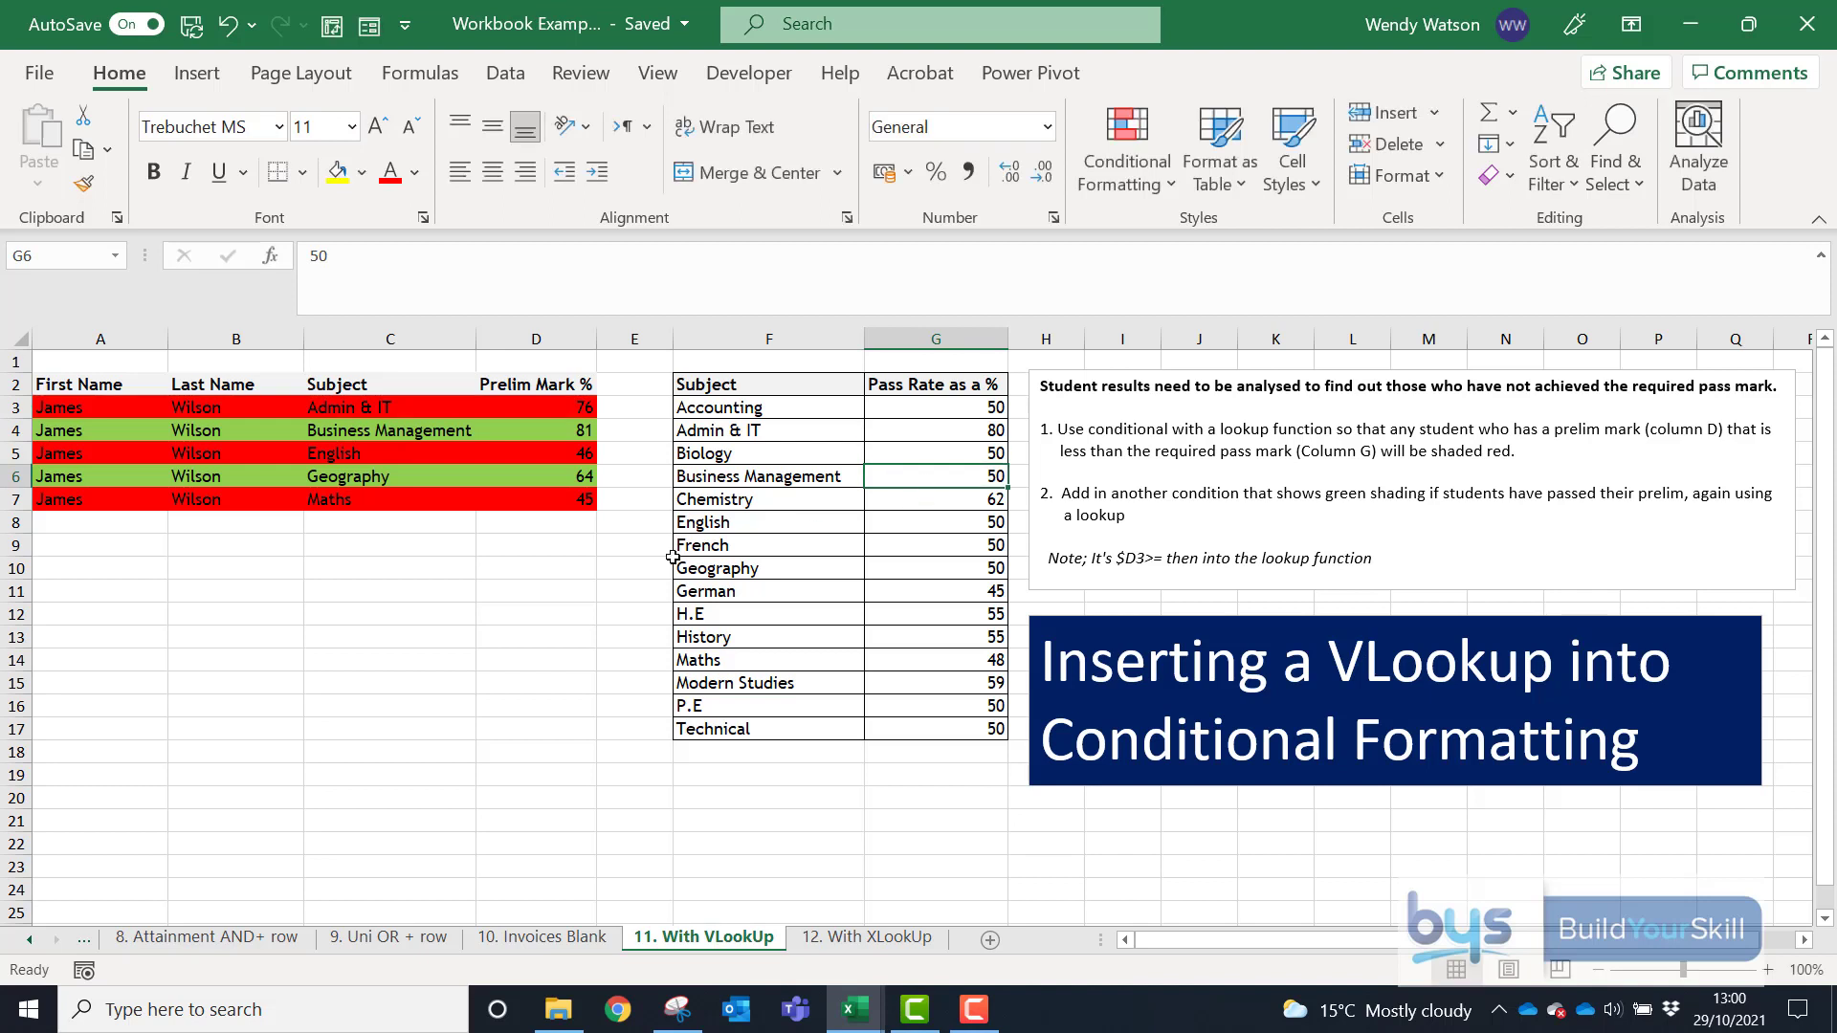
pyautogui.click(228, 24)
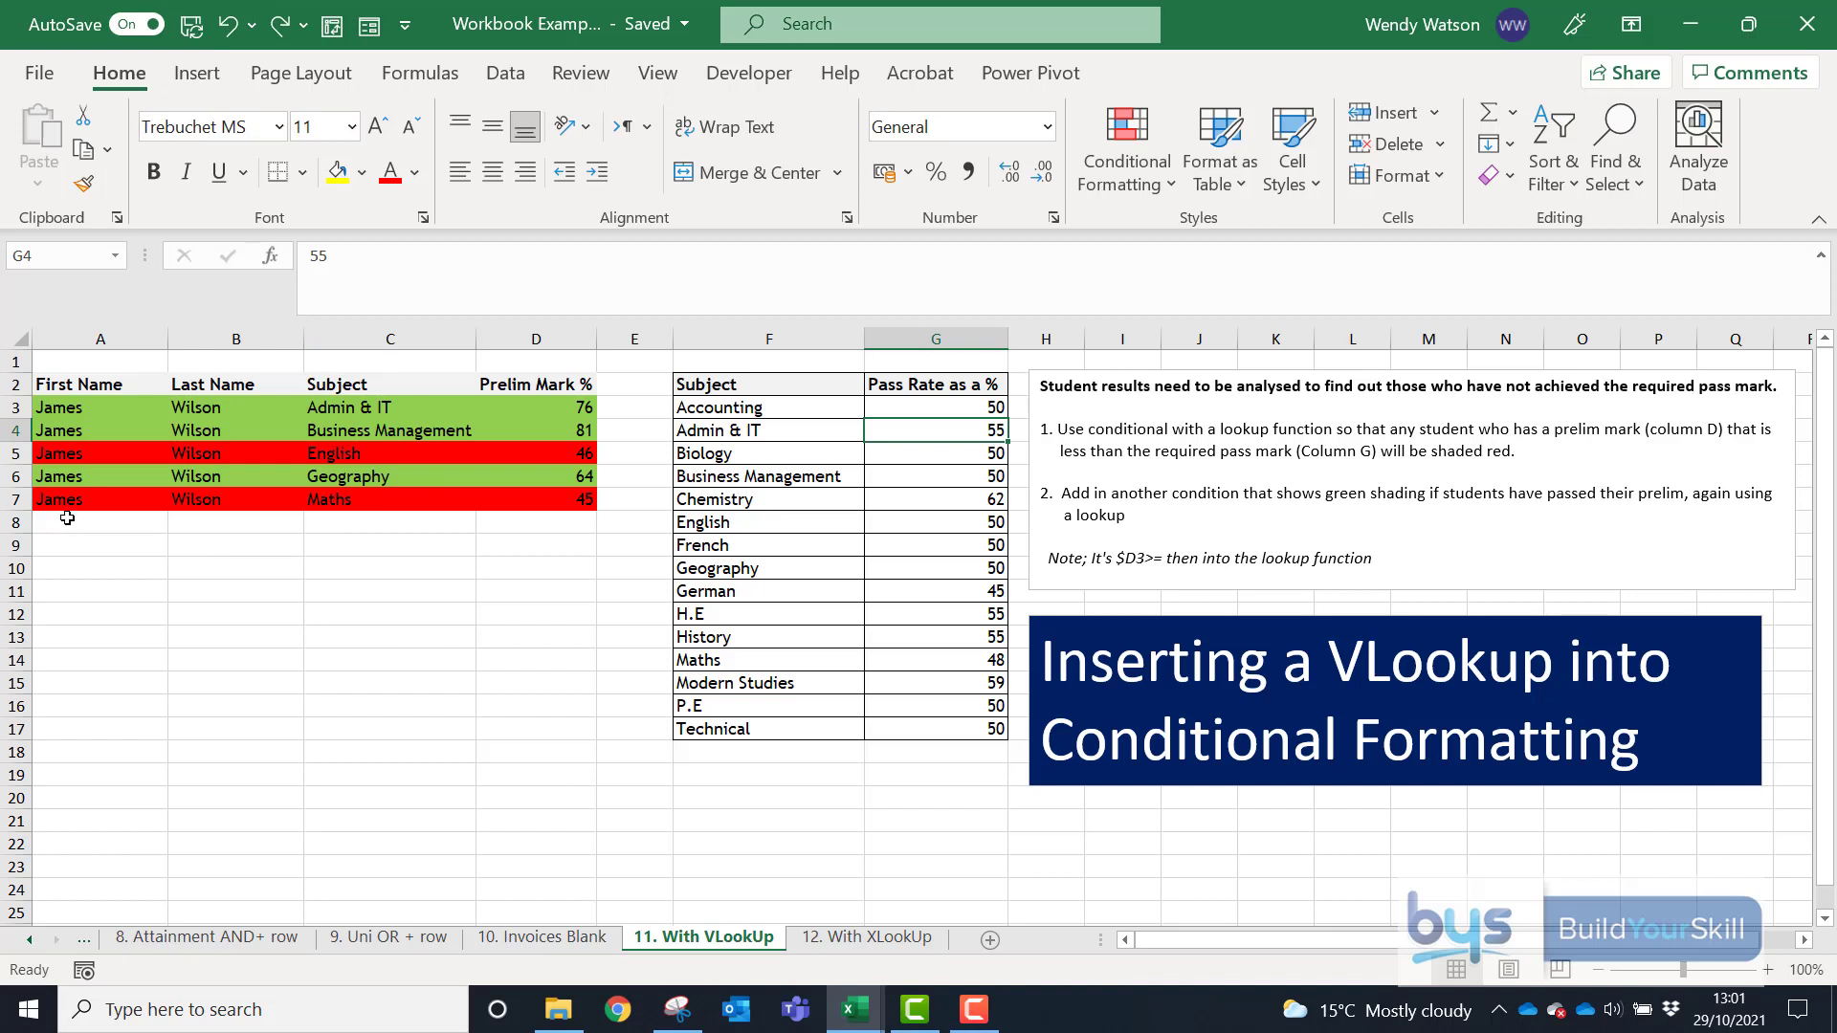
# - Add a student in row 8 with first and last name, subject German, prelim mark 55
pyautogui.click(67, 517)
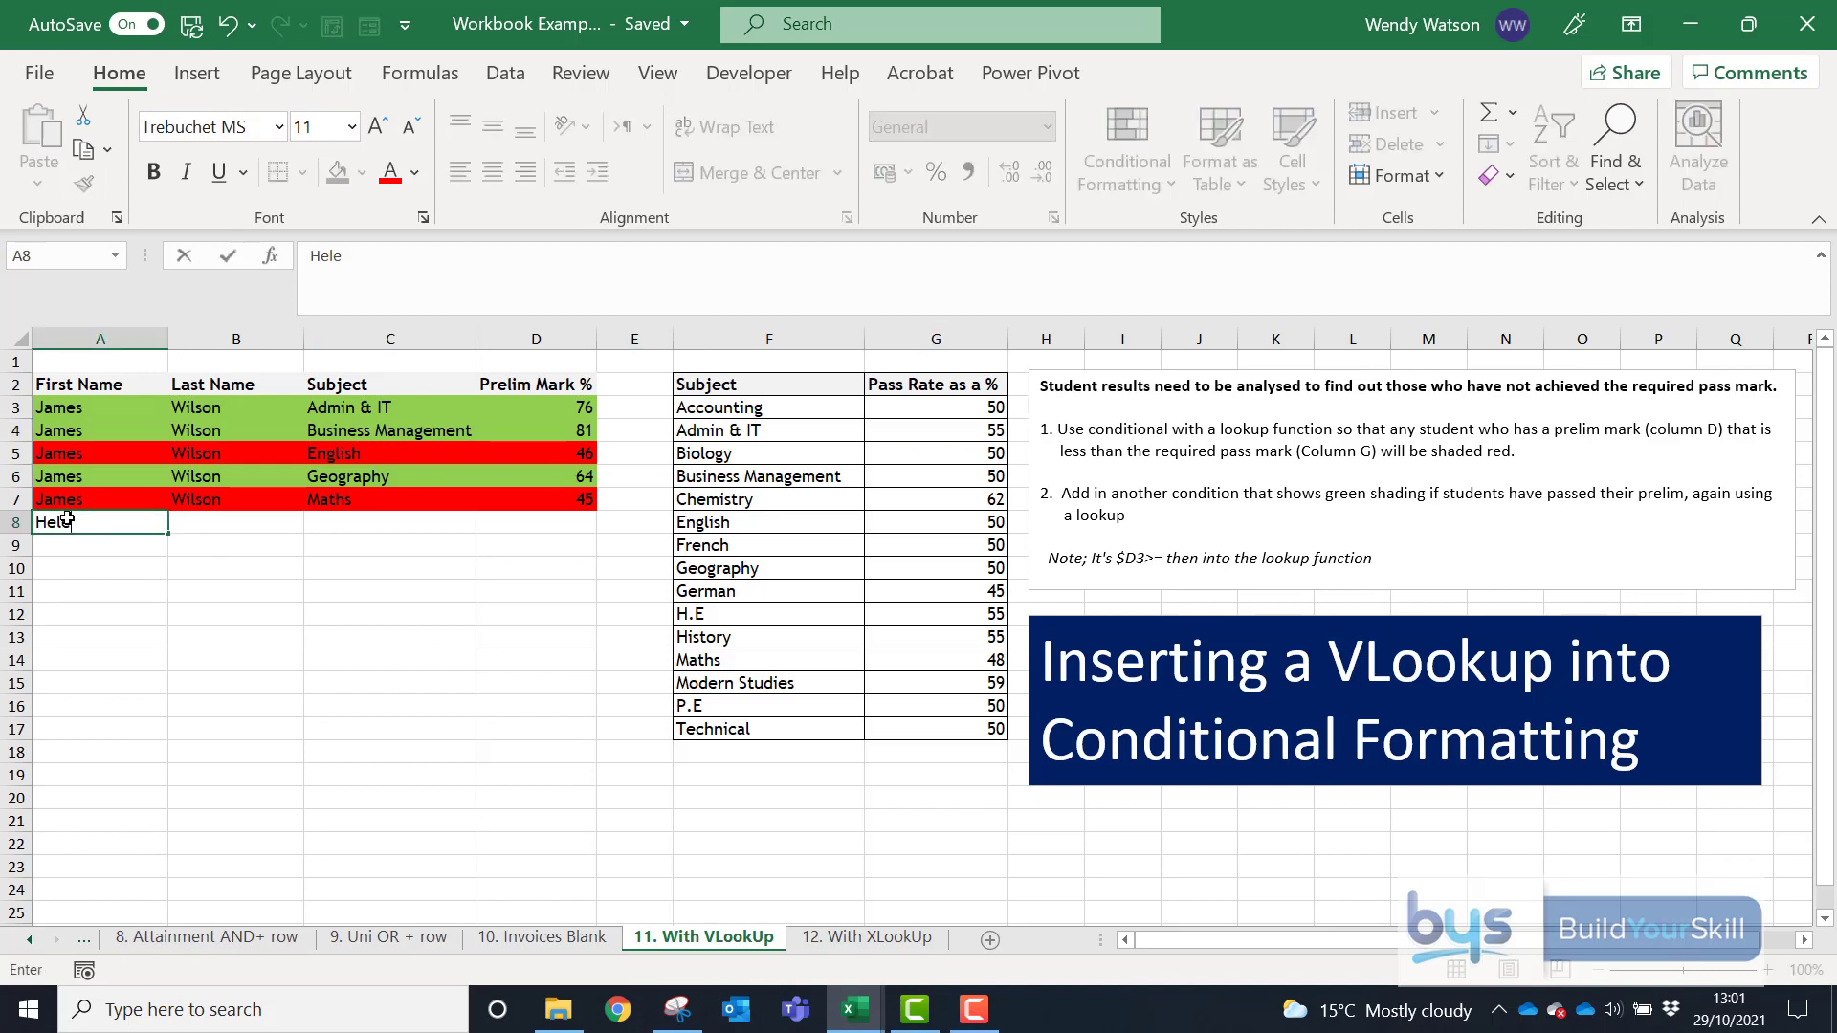
pyautogui.press('Tab')
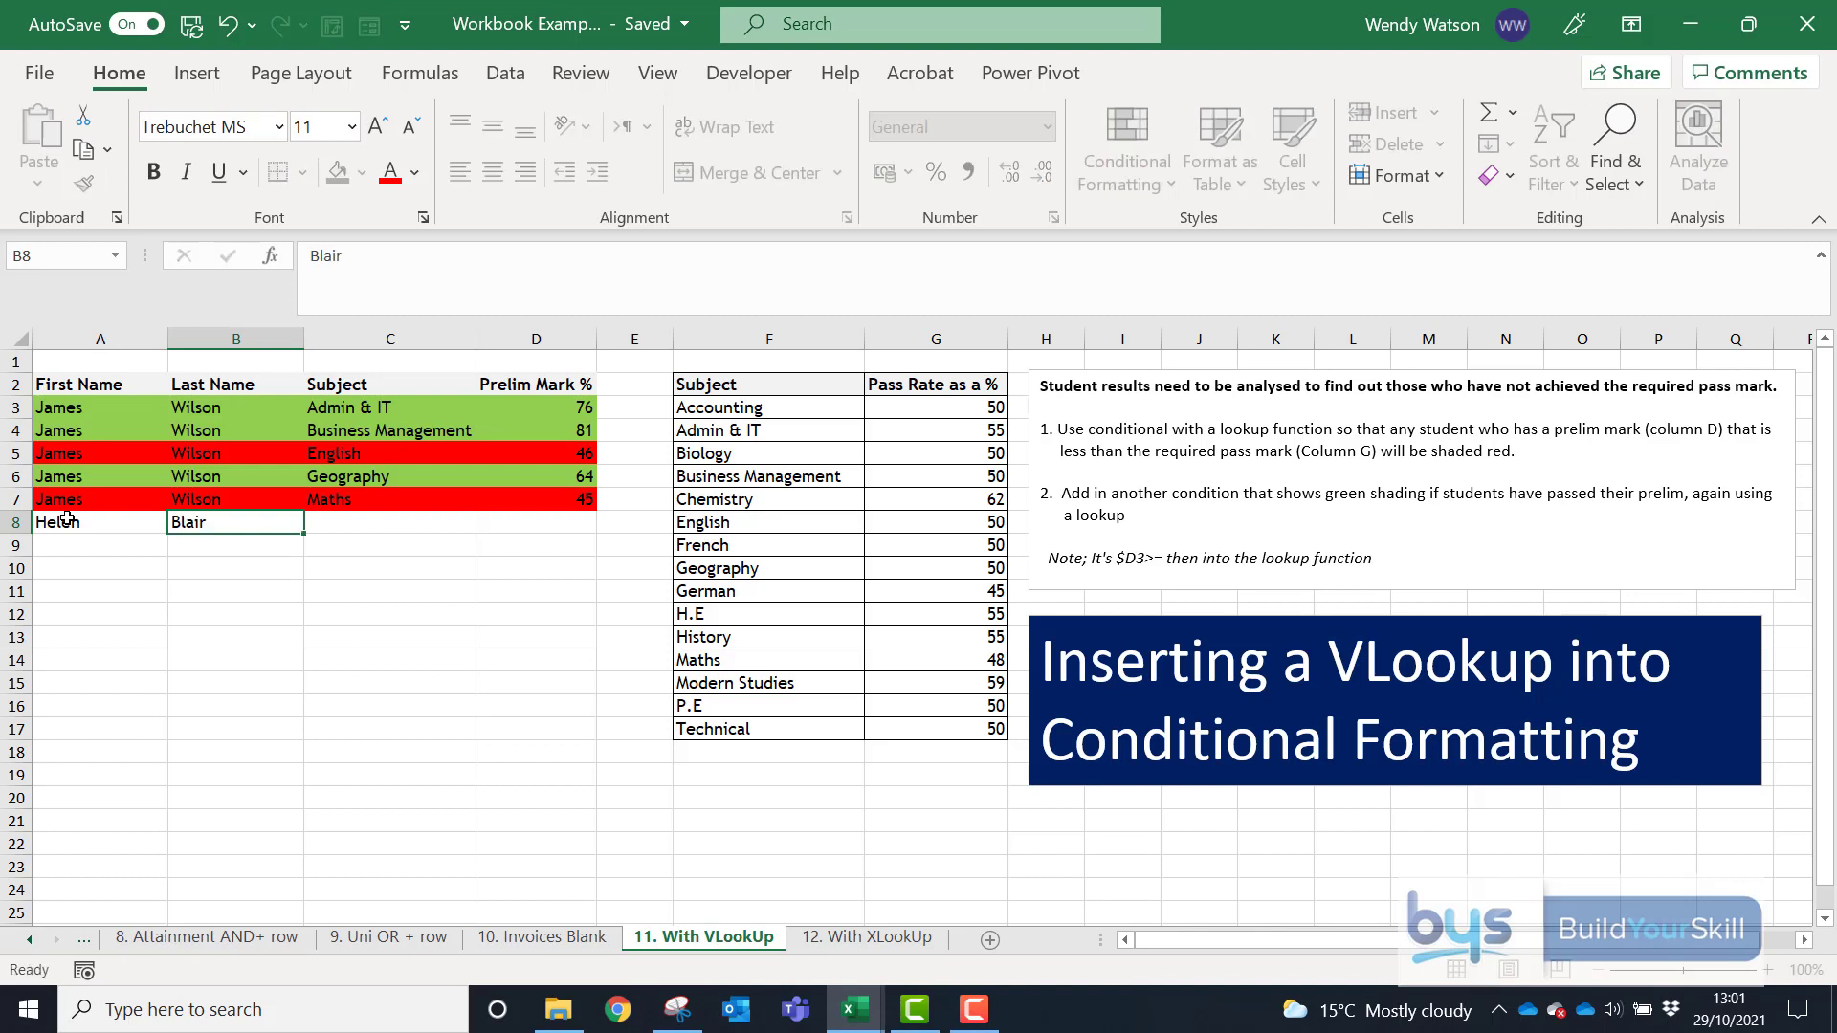
pyautogui.press('Tab')
pyautogui.write('Germa')
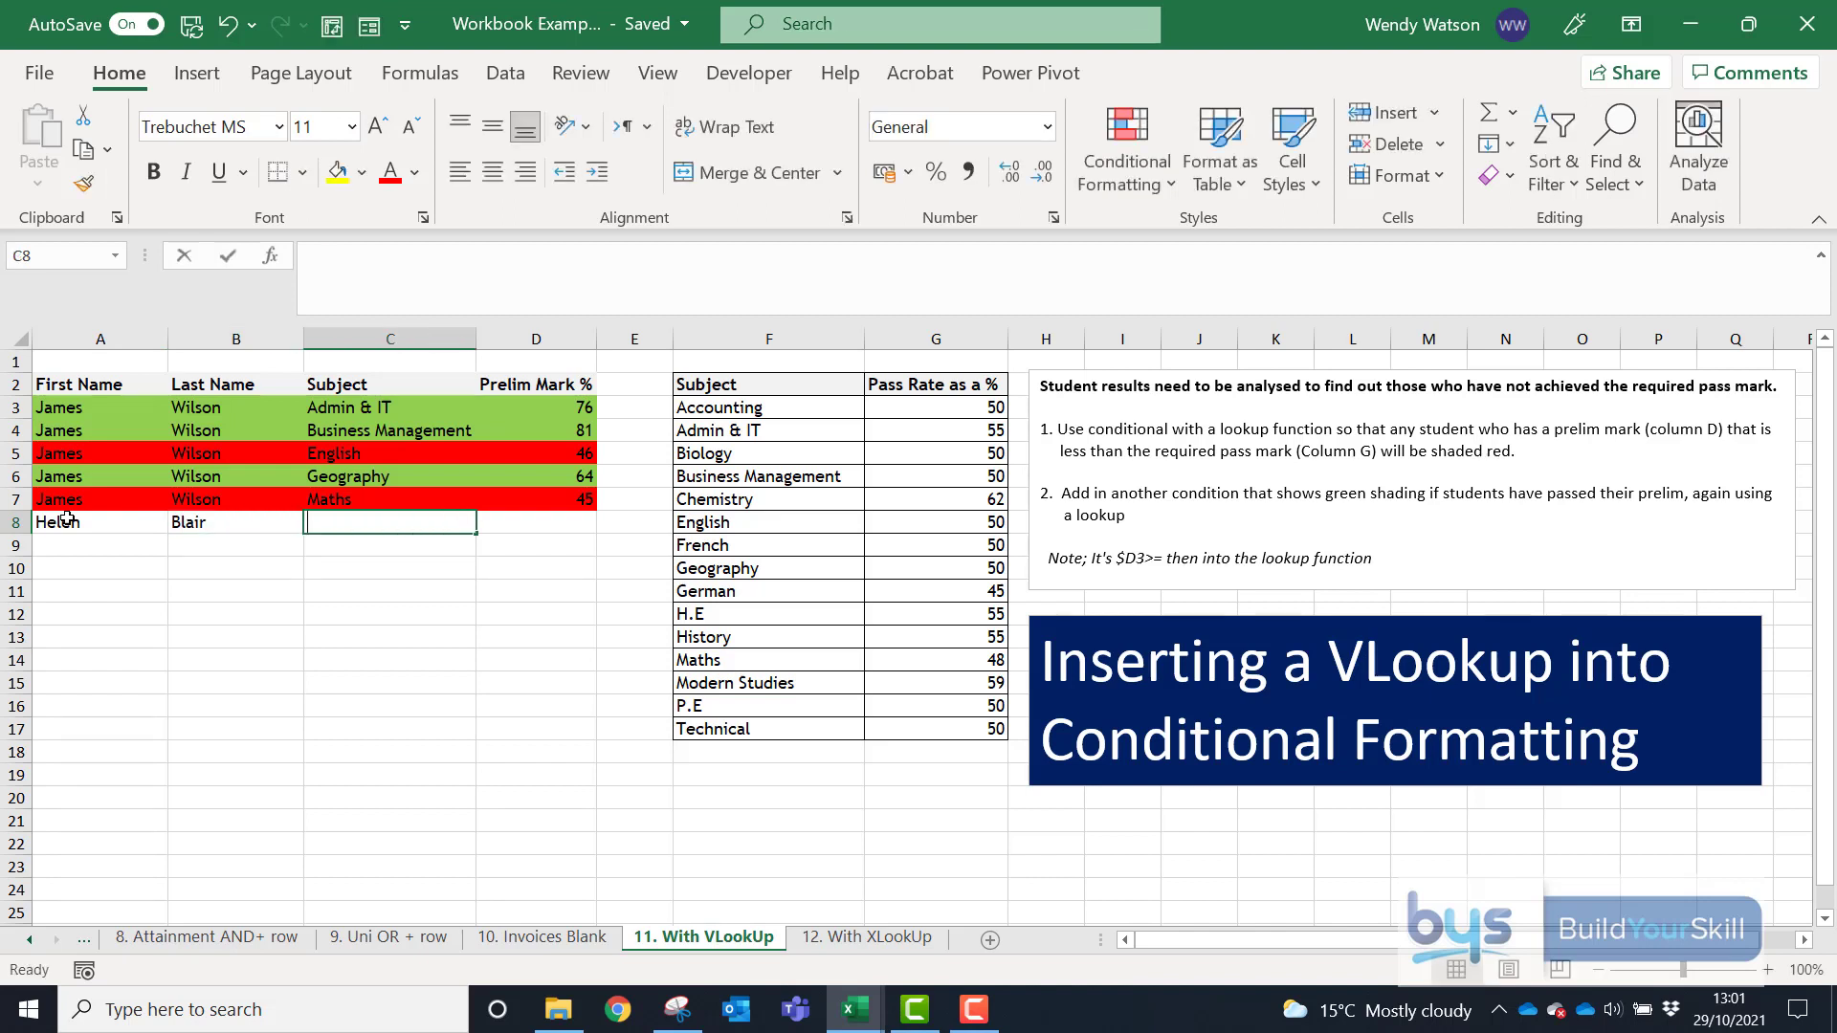
pyautogui.press('Tab')
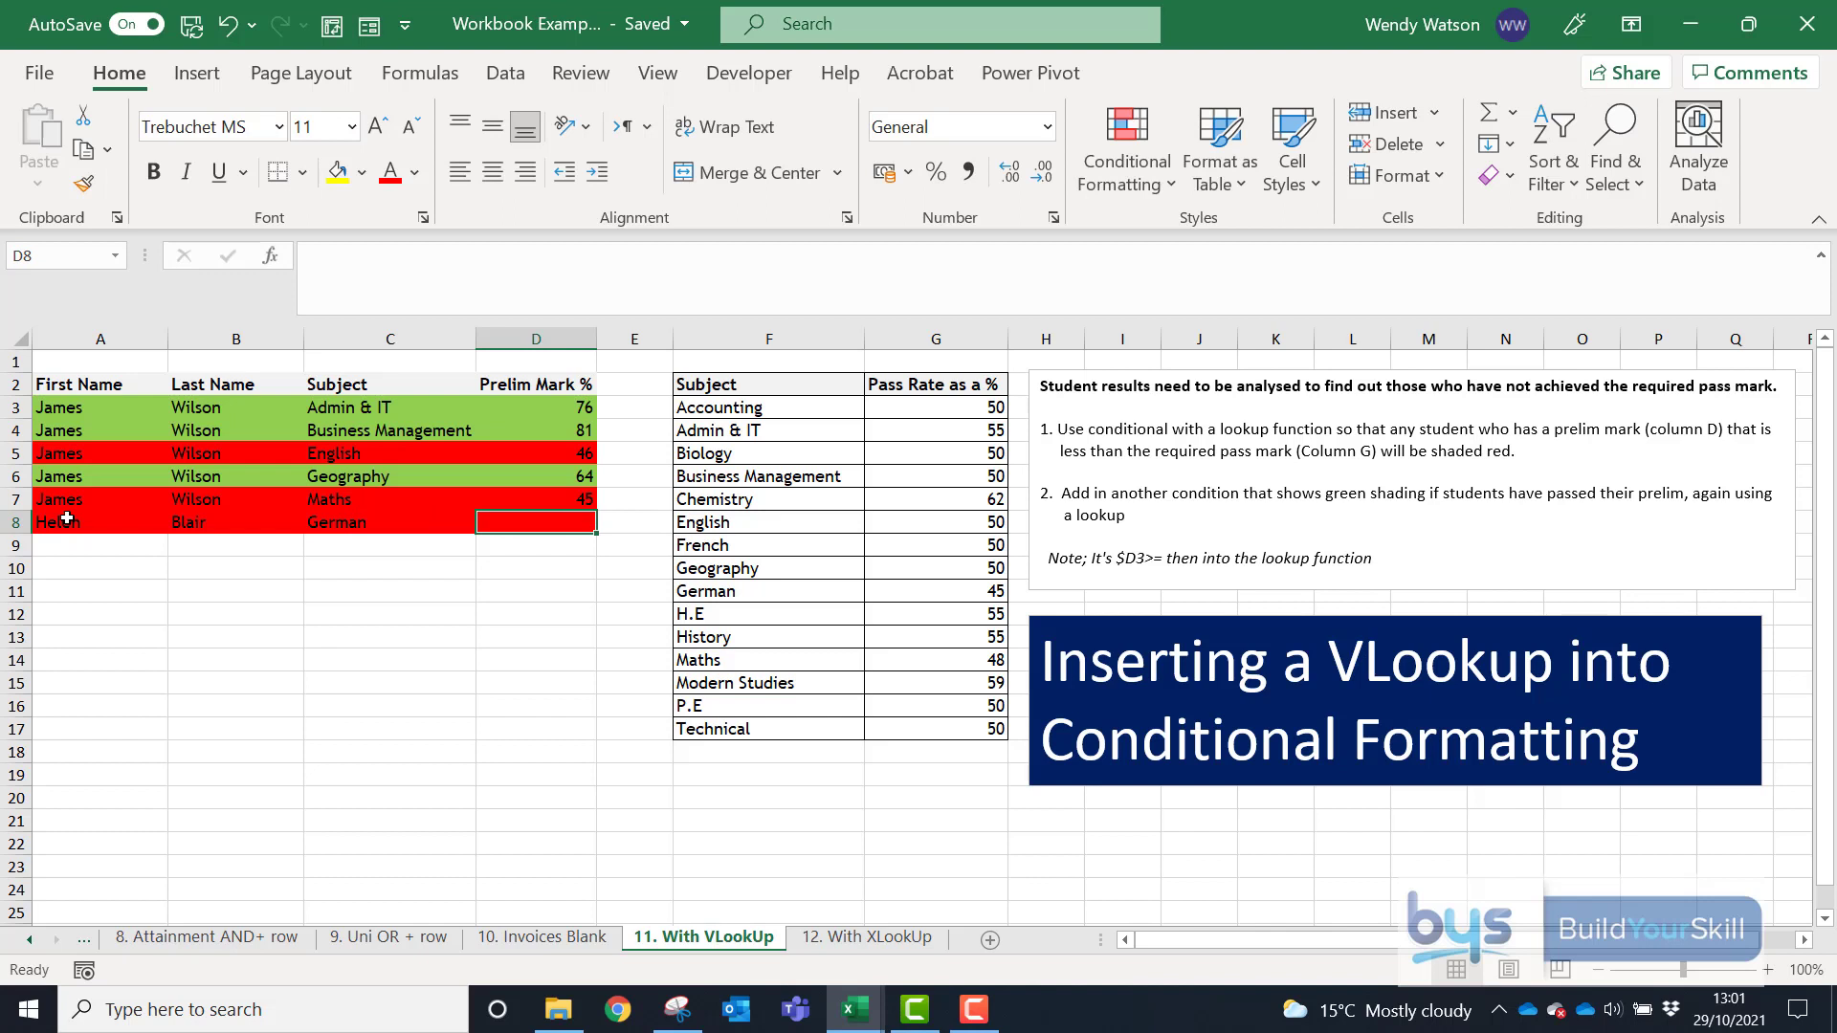
pyautogui.write('55')
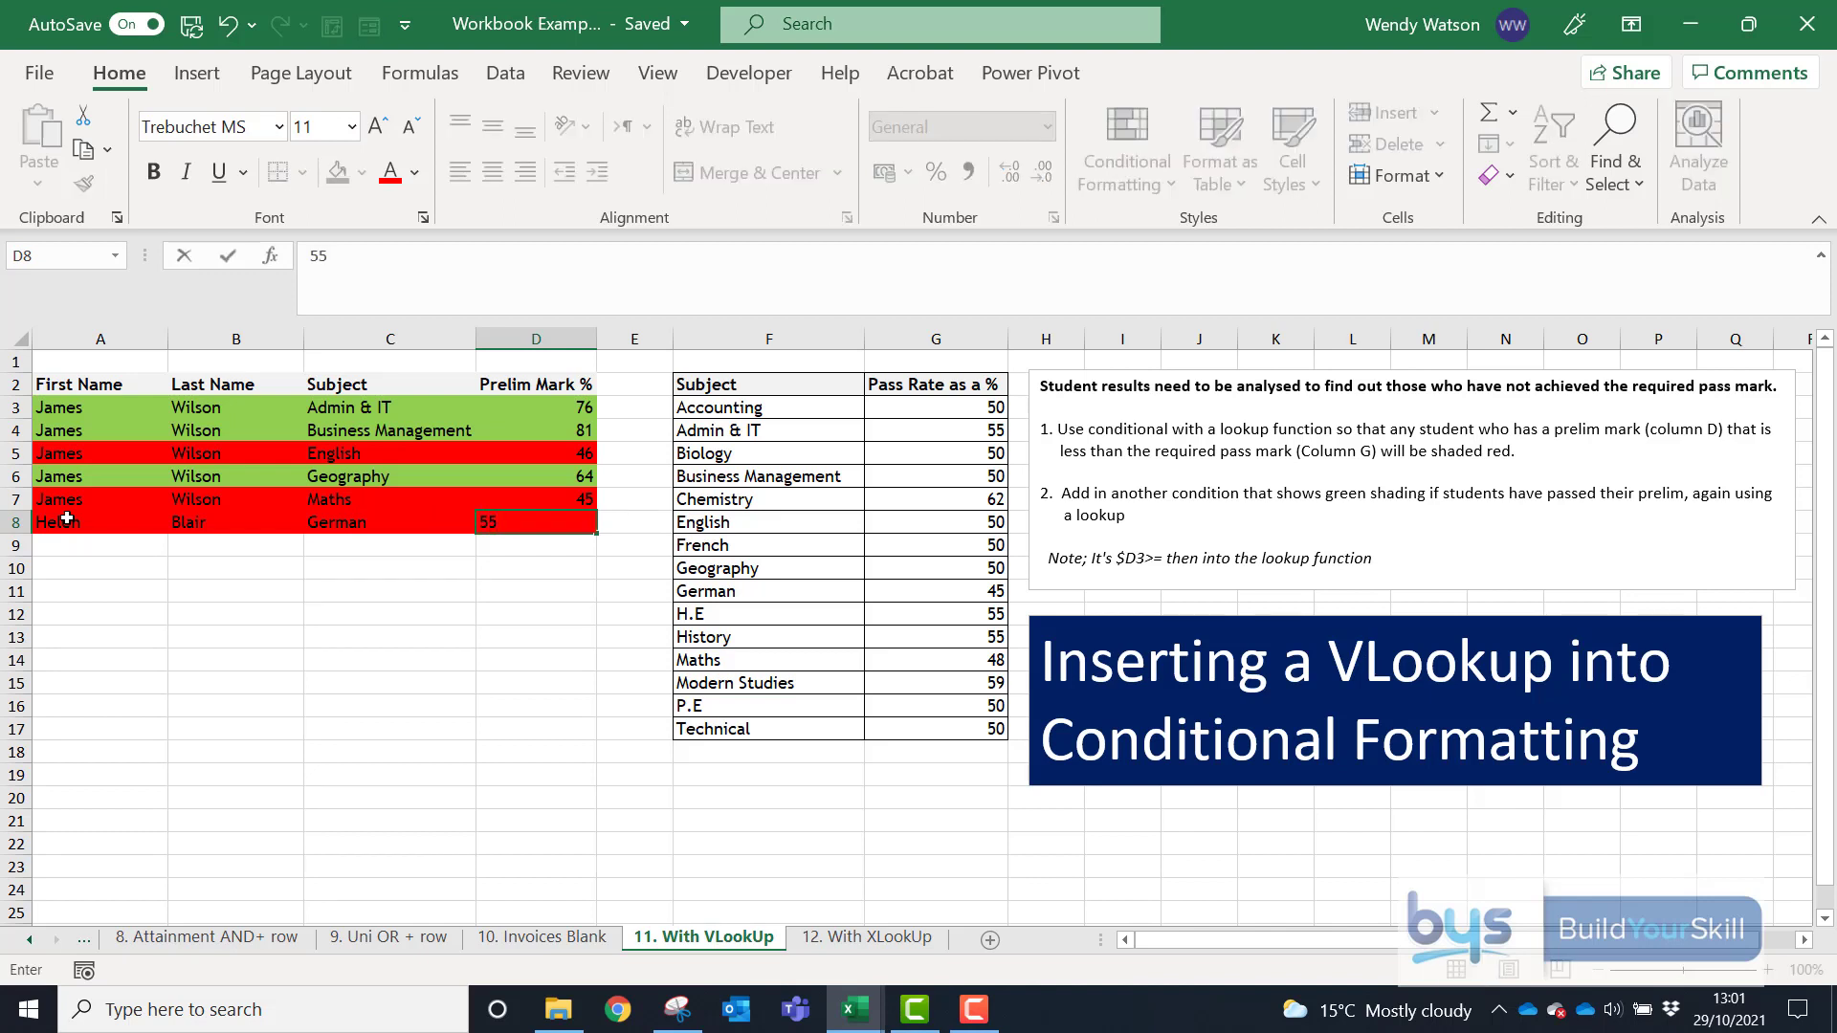
pyautogui.press('Return')
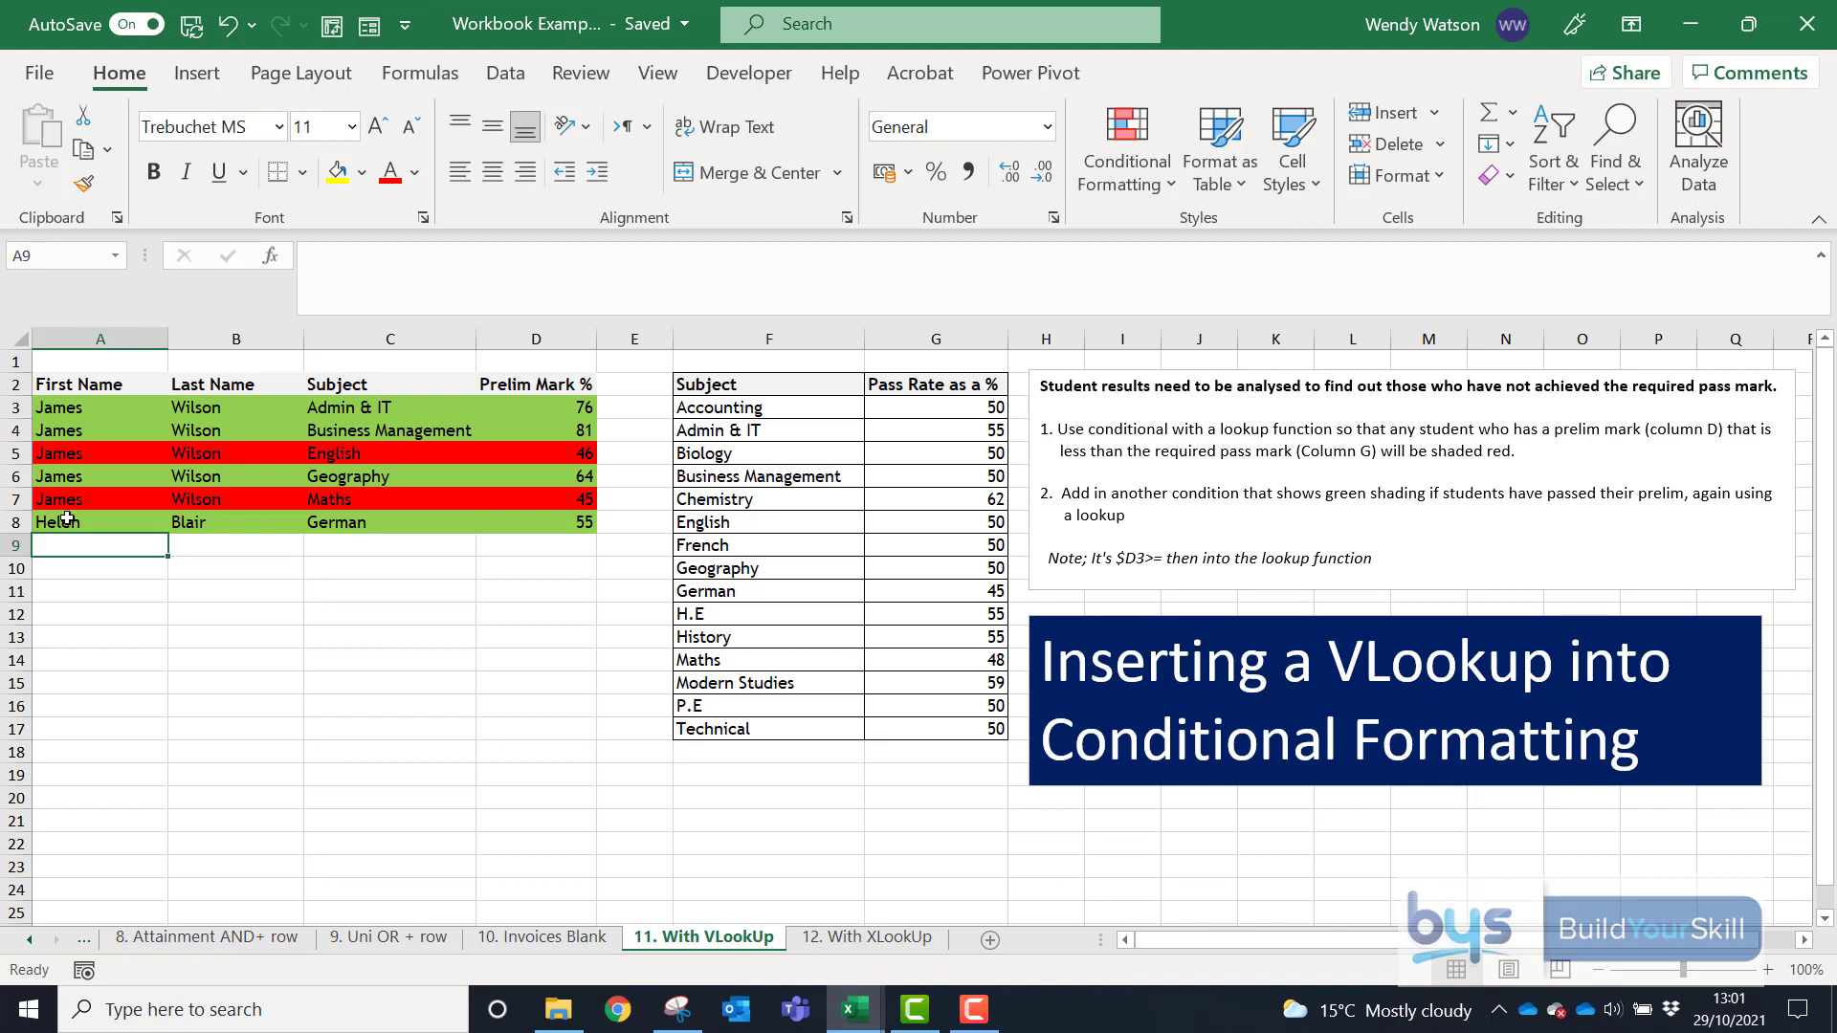